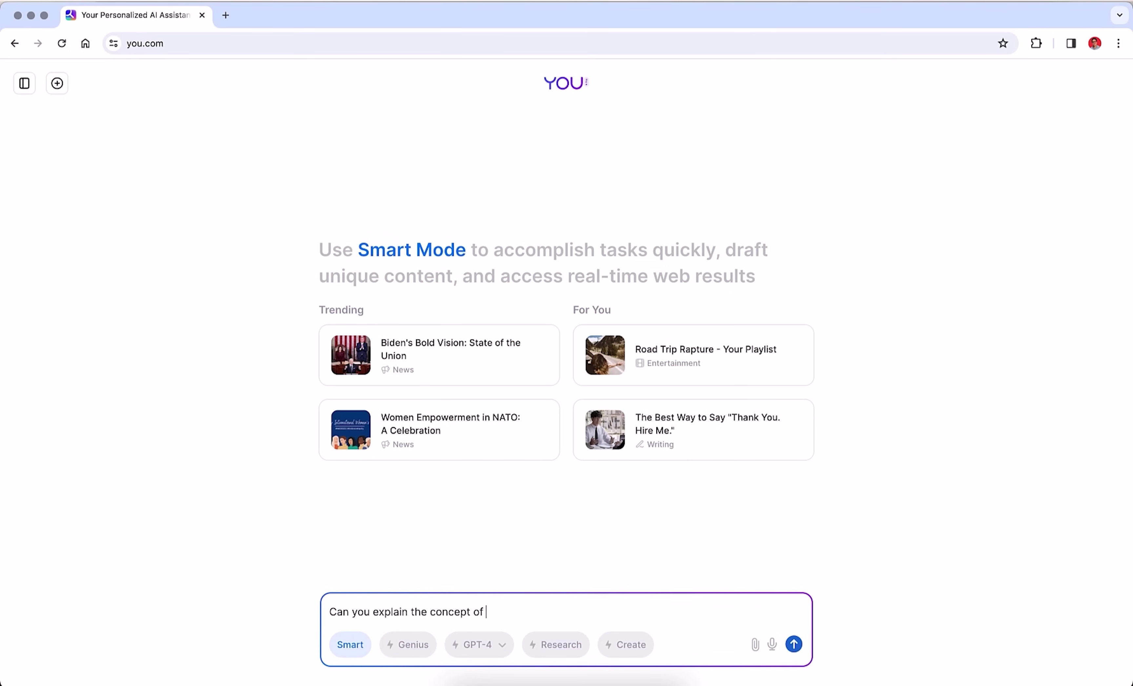
Submit the biodiversity question, open a cited source in a new tab, and read through it.
{"action": "key", "text": "Return"}
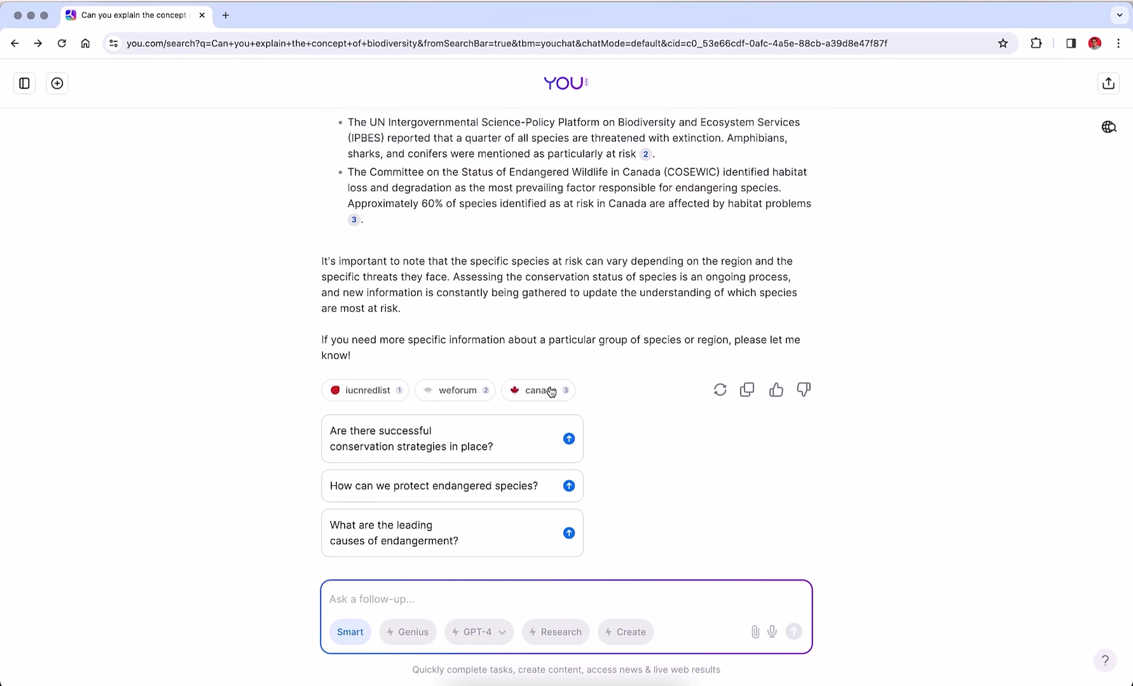
{"action": "left_click", "coordinate": [457, 390], "text": "super"}
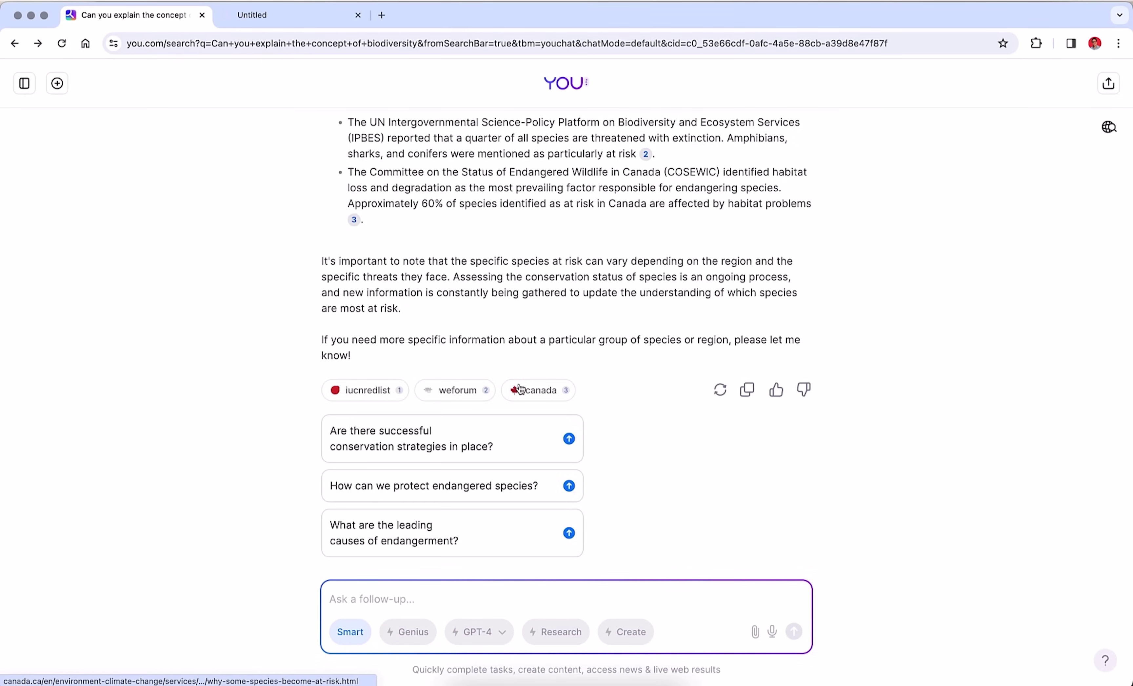
{"action": "left_click", "coordinate": [280, 21]}
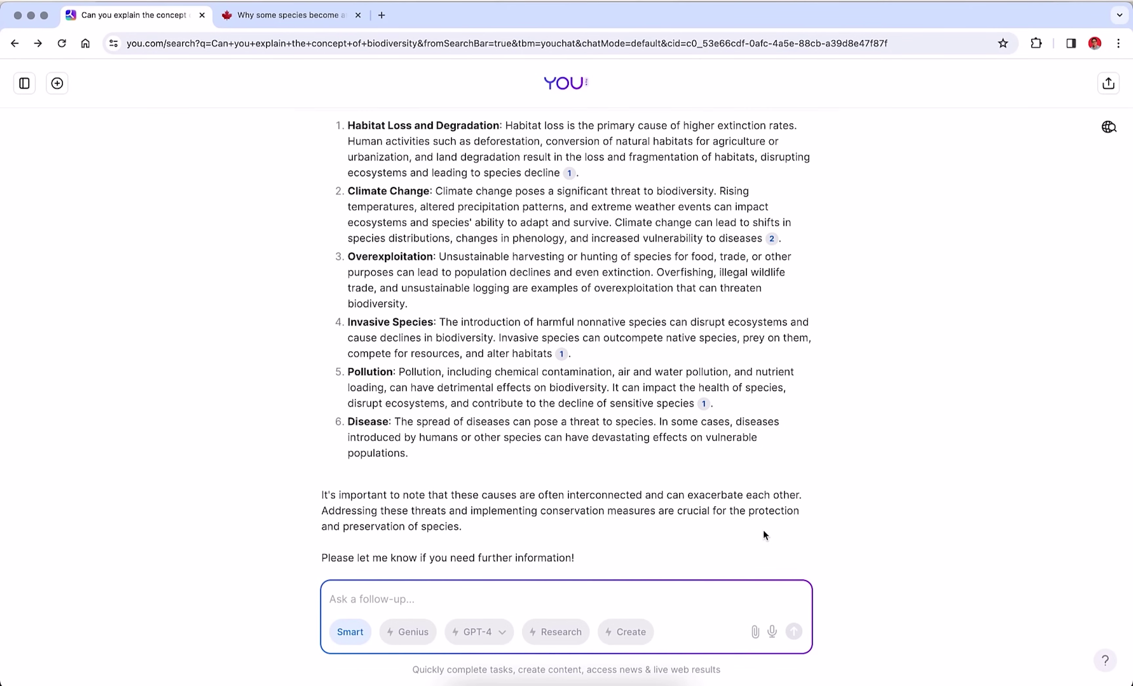
{"action": "scroll", "coordinate": [763, 530], "scroll_direction": "up", "scroll_amount": 20}
{"action": "scroll", "coordinate": [763, 530], "scroll_direction": "down", "scroll_amount": 20}
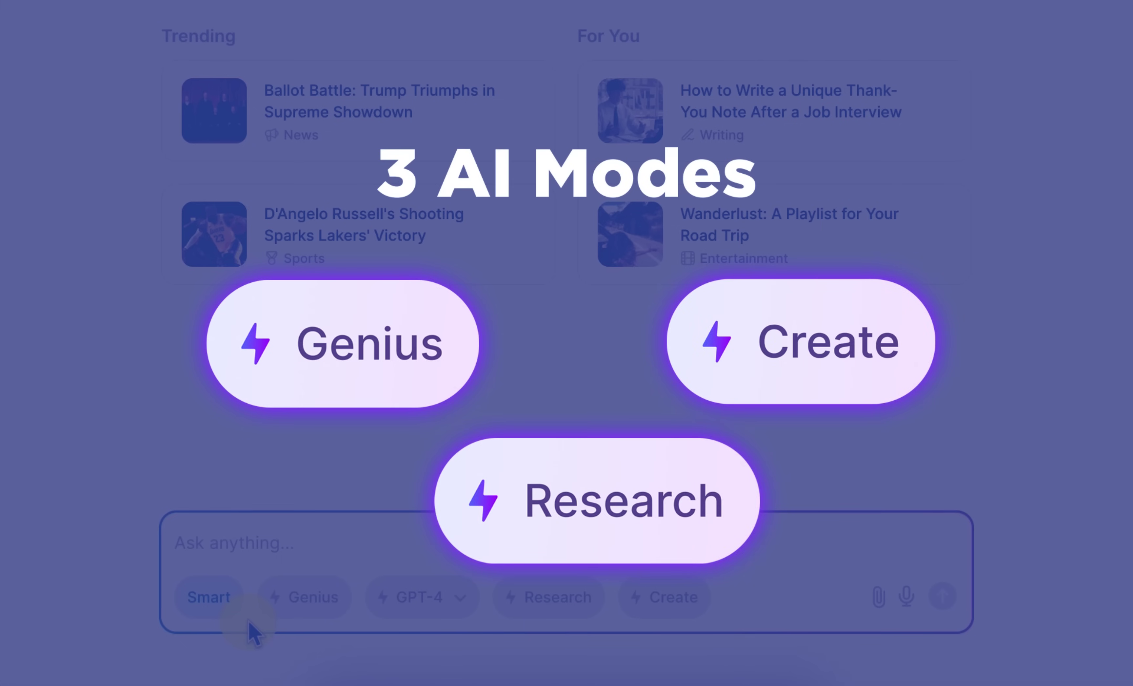
In Genius mode, attach the AI essay and begin typing the presentation-structure request.
{"action": "left_click", "coordinate": [324, 618]}
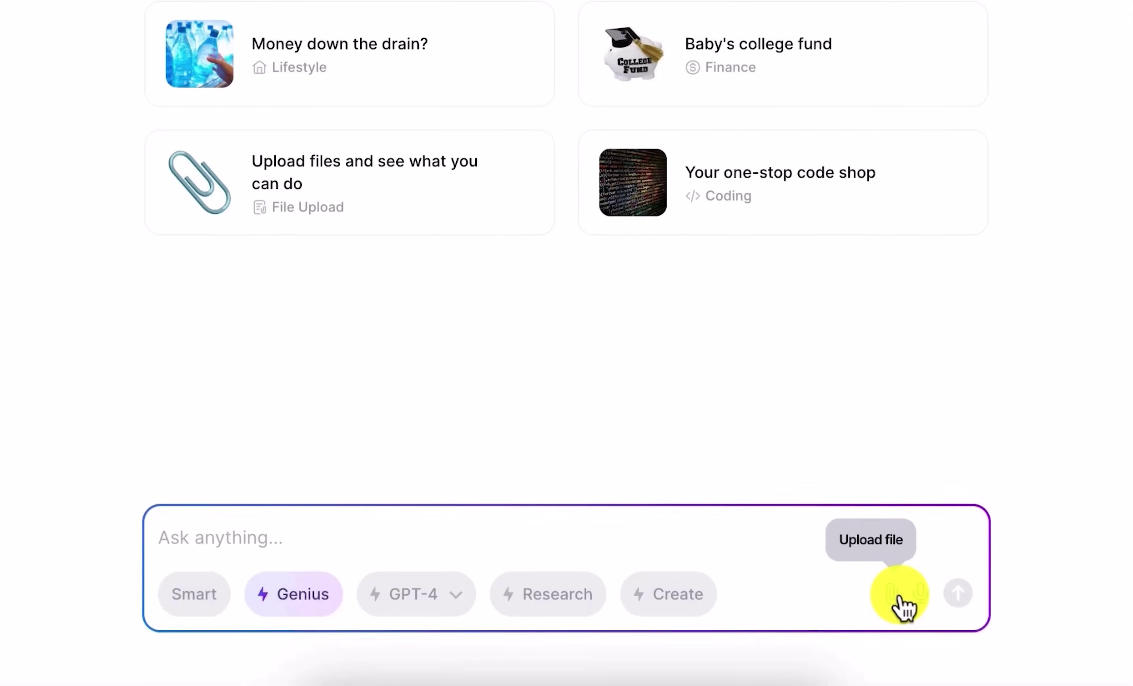
{"action": "left_click", "coordinate": [886, 601]}
{"action": "left_click", "coordinate": [603, 167]}
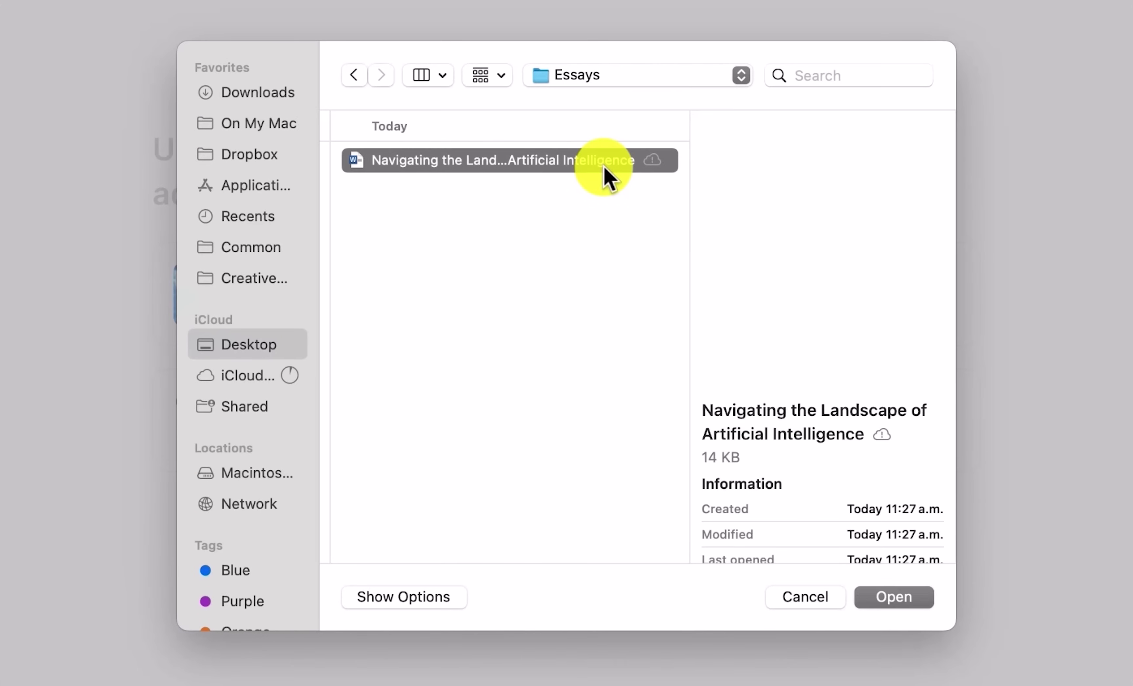
{"action": "left_click", "coordinate": [908, 591]}
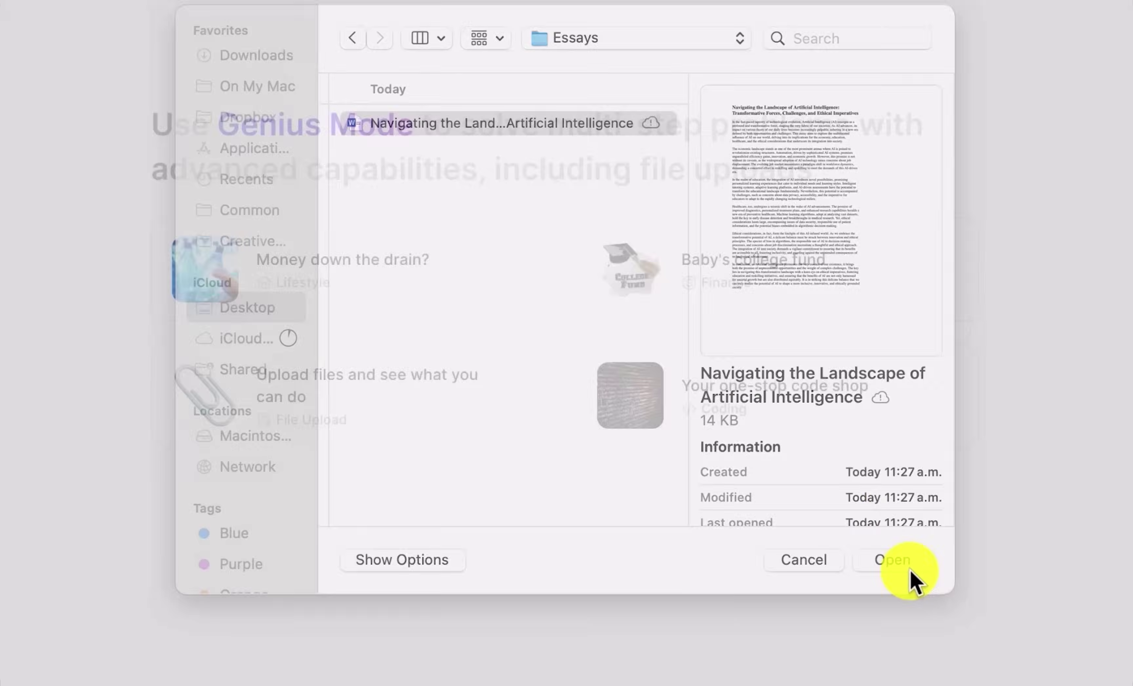
{"action": "type", "text": "Sug"}
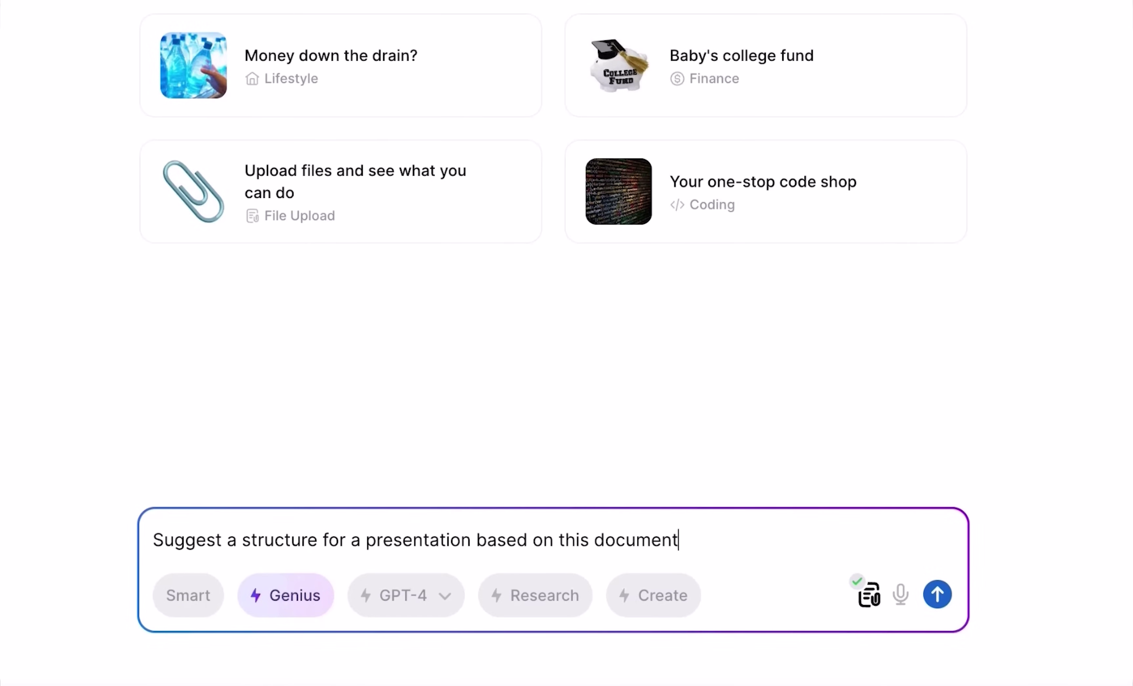
Send the structure request with the AI essay and select the returned ten-part outline.
{"action": "left_click", "coordinate": [937, 594]}
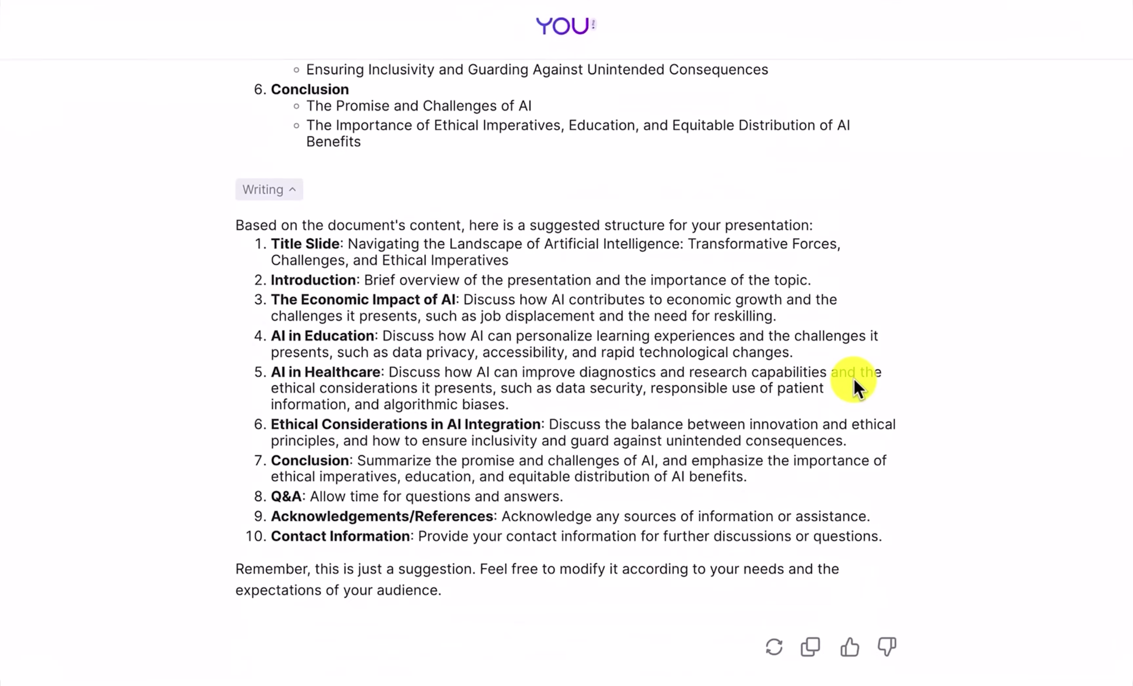
{"action": "left_click_drag", "start_coordinate": [884, 538], "coordinate": [207, 225]}
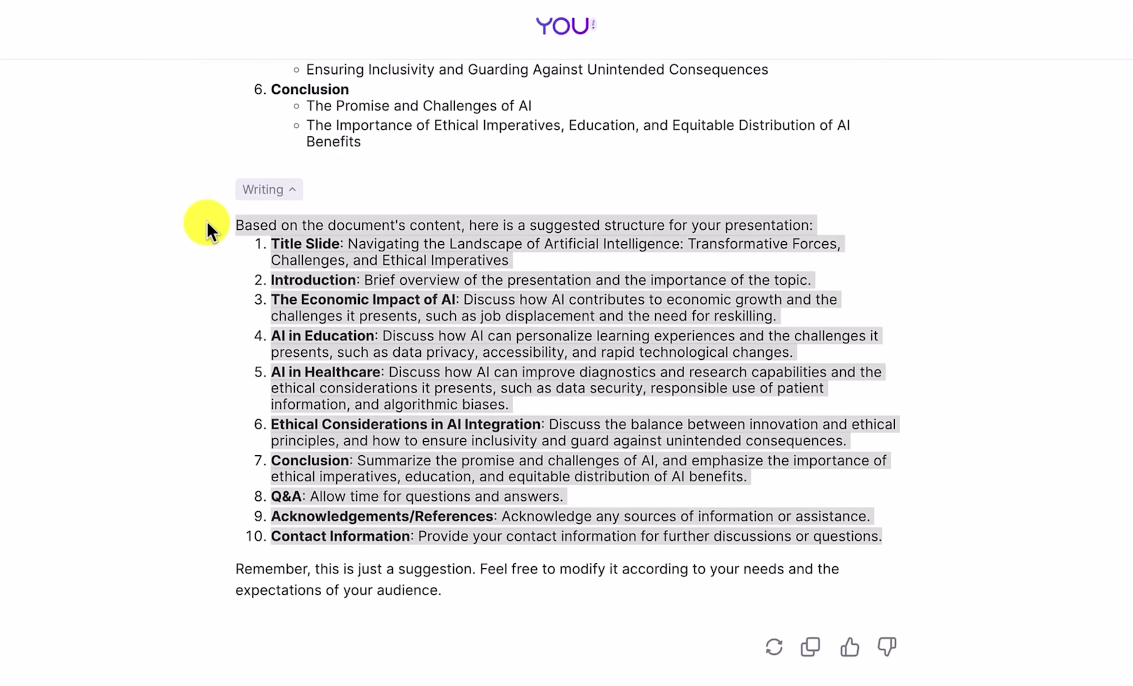
{"action": "left_click", "coordinate": [931, 224]}
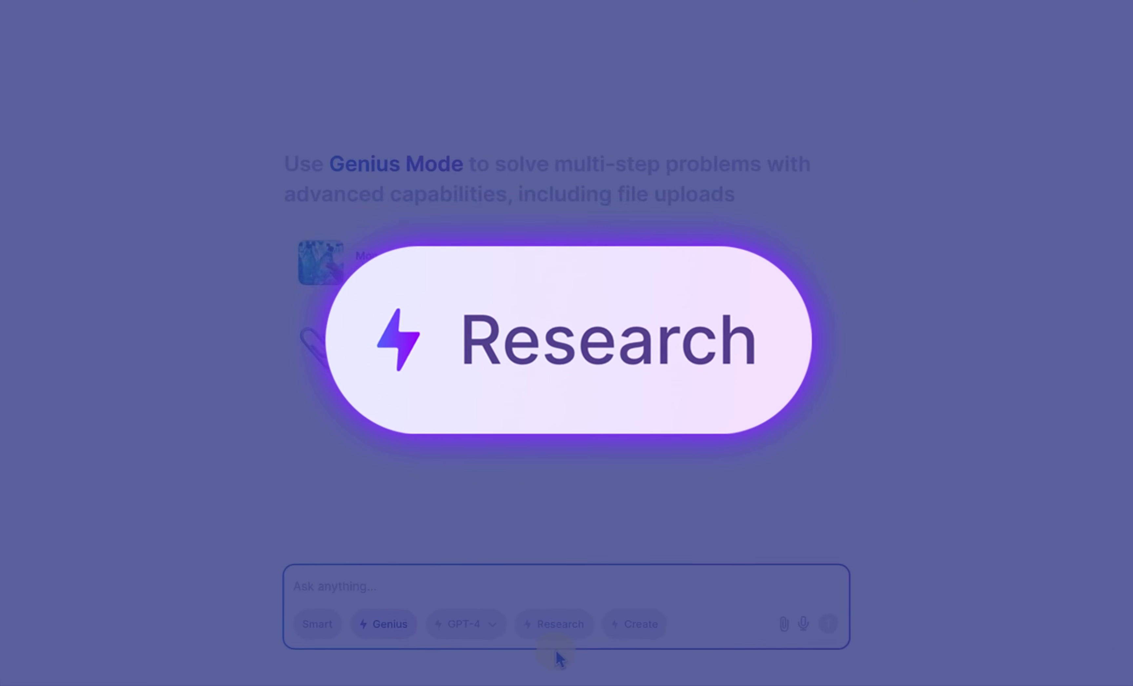
Send the Seven Wonders presentation prompt in Research mode and open the National Geographic citation.
{"action": "left_click", "coordinate": [557, 628]}
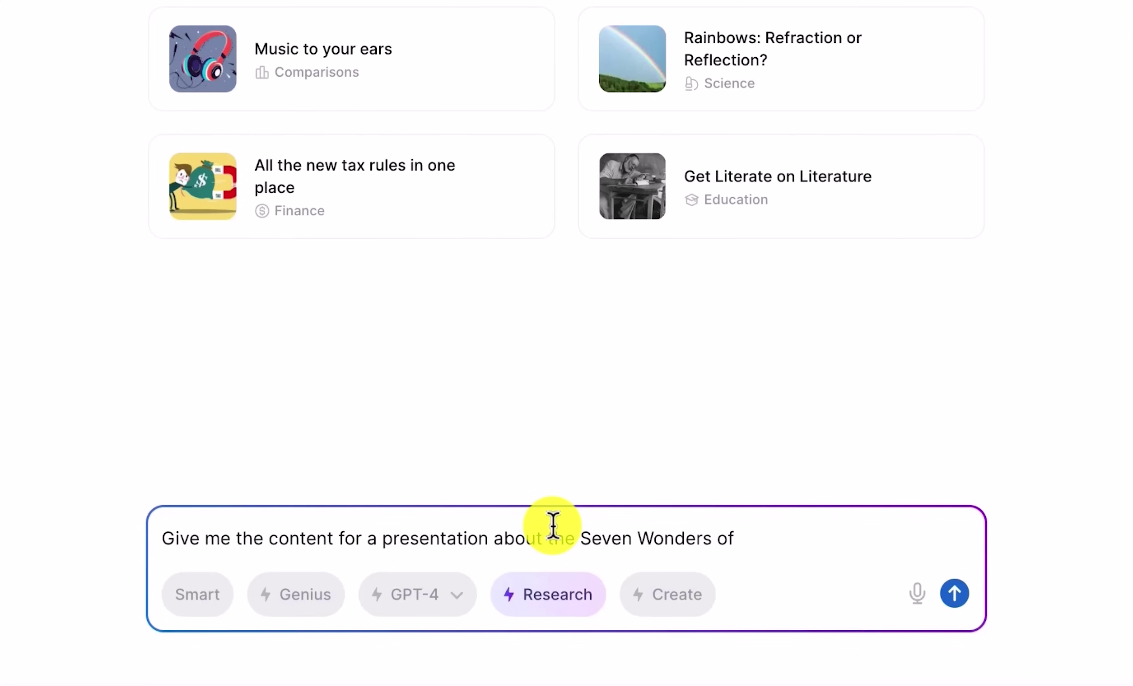
{"action": "left_click", "coordinate": [955, 597]}
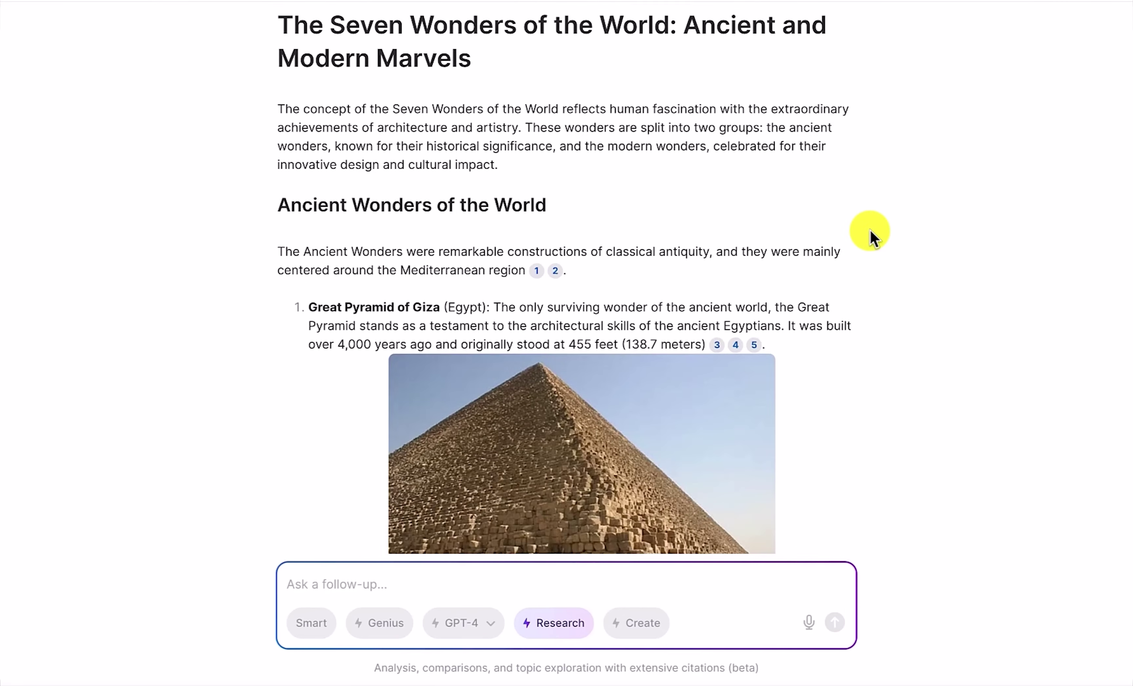
{"action": "scroll", "coordinate": [872, 238], "scroll_direction": "down", "scroll_amount": 7}
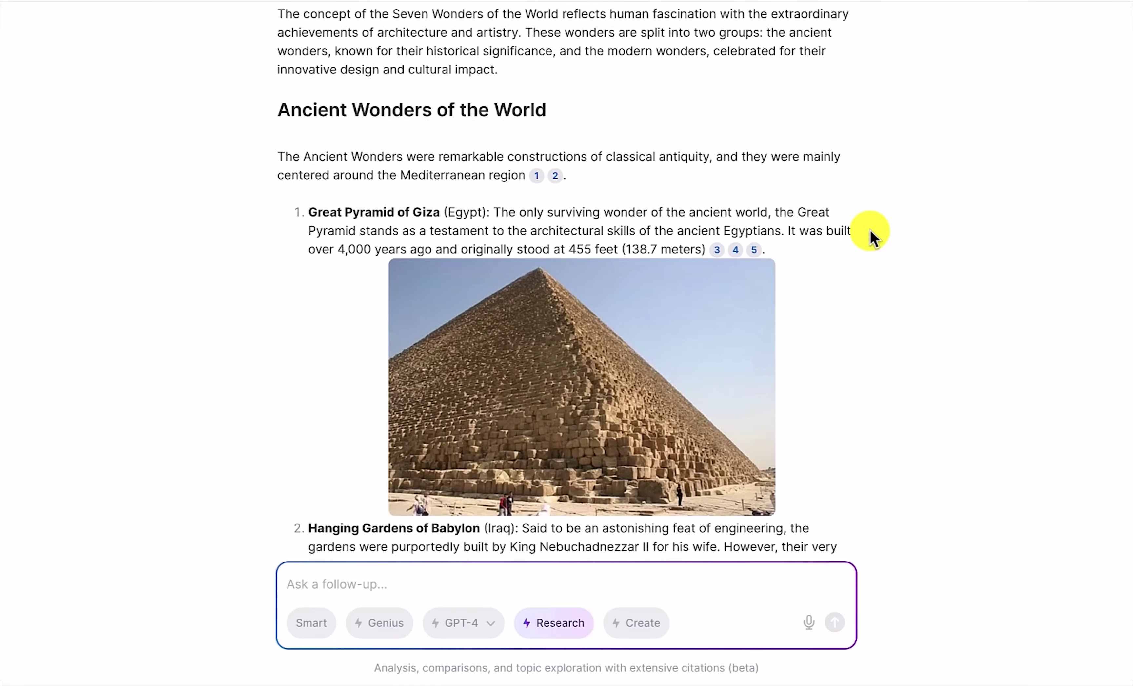
{"action": "scroll", "coordinate": [872, 238], "scroll_direction": "down", "scroll_amount": 10}
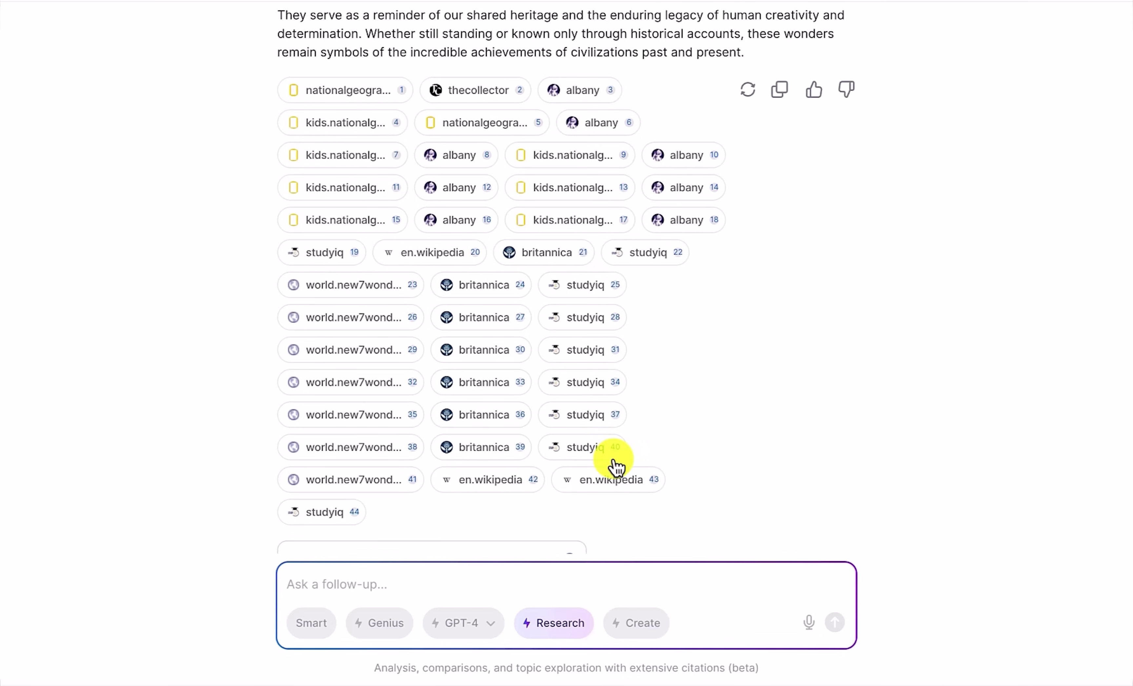
{"action": "left_click", "coordinate": [324, 91]}
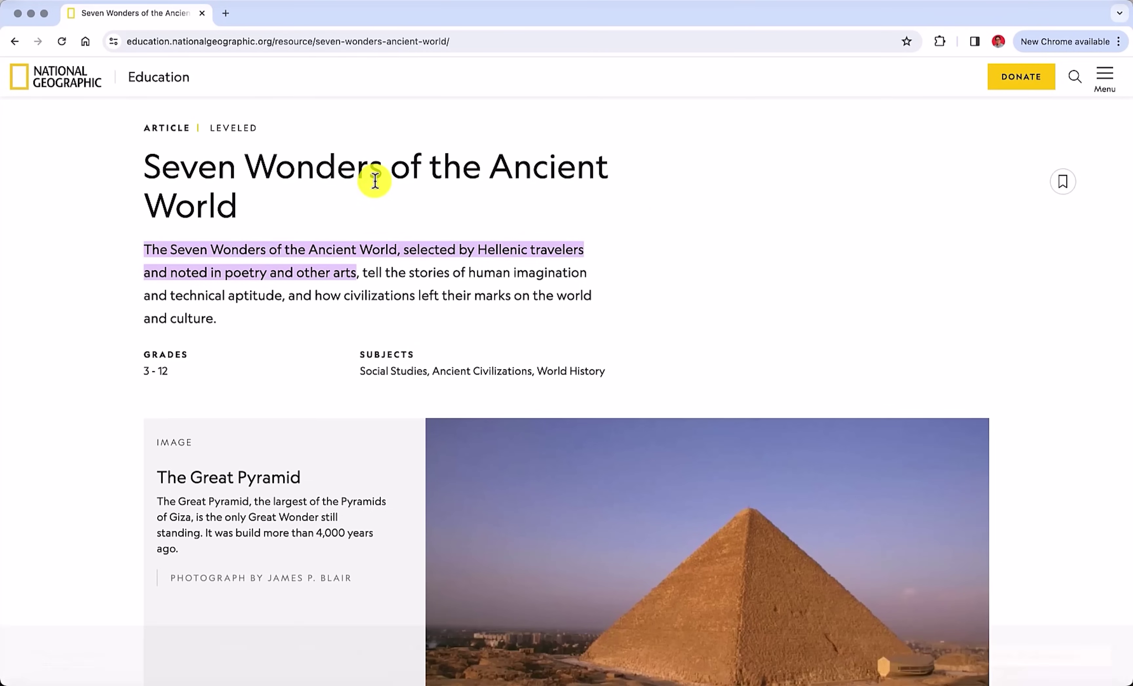
Scroll the National Geographic article down to the Great Pyramid section.
{"action": "scroll", "coordinate": [667, 218], "scroll_direction": "down", "scroll_amount": 15}
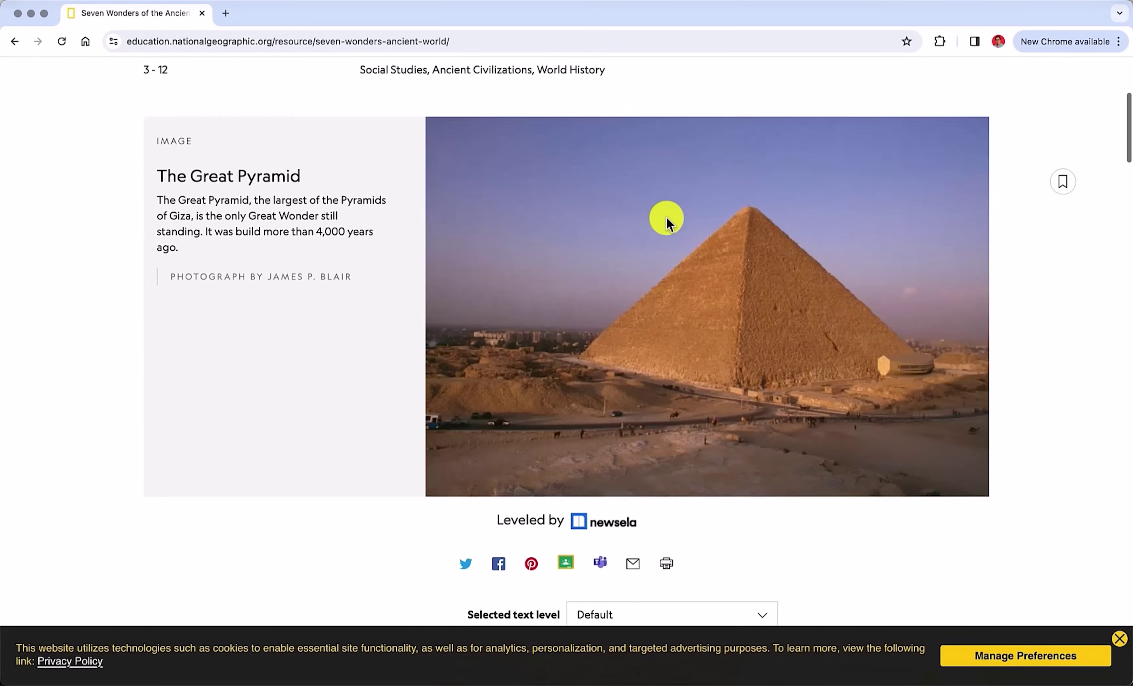
{"action": "scroll", "coordinate": [666, 218], "scroll_direction": "down", "scroll_amount": 15}
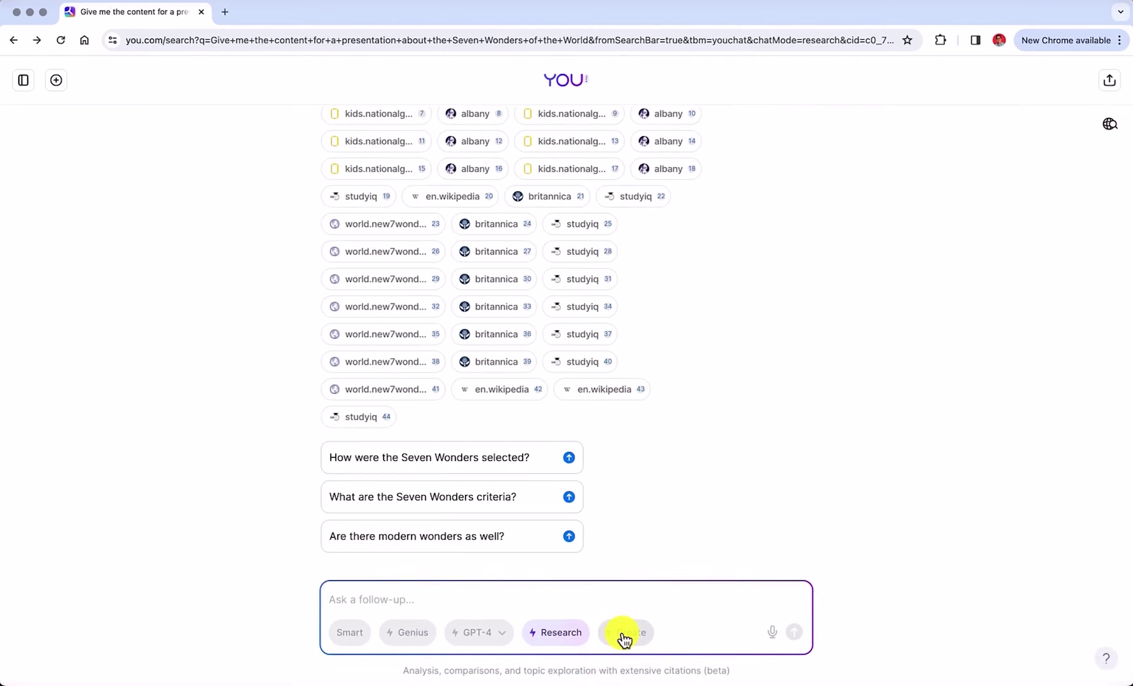
In Create mode, request 'Create 3 images of the Hanging Gardens of Babylon' and browse the results.
{"action": "left_click", "coordinate": [624, 634]}
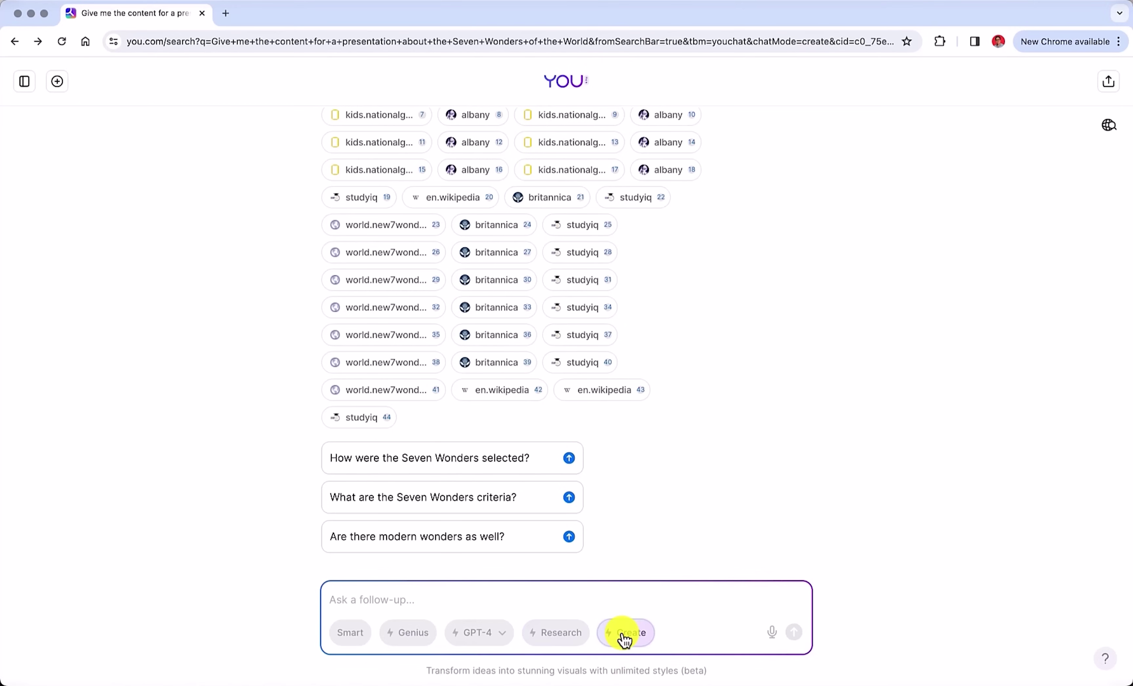
{"action": "left_click", "coordinate": [625, 632]}
{"action": "type", "text": "Create 3 images of the Hanging Gardens of Babylon"}
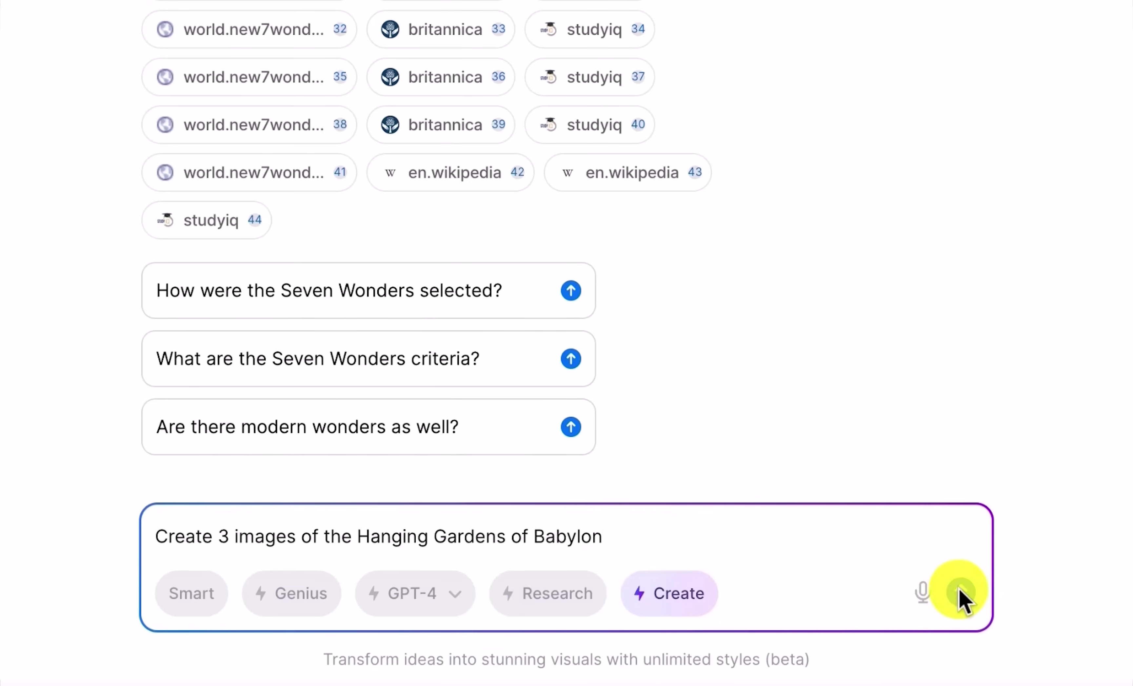
{"action": "left_click", "coordinate": [958, 588]}
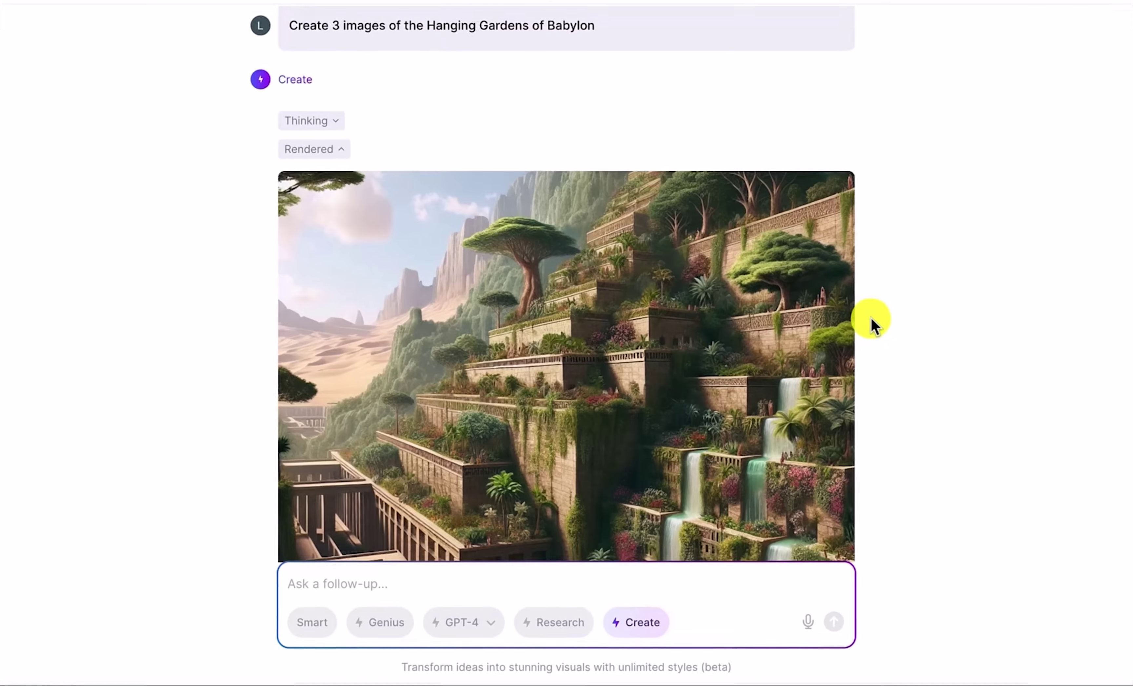
{"action": "scroll", "coordinate": [867, 321], "scroll_direction": "down", "scroll_amount": 10}
{"action": "scroll", "coordinate": [867, 322], "scroll_direction": "down", "scroll_amount": 10}
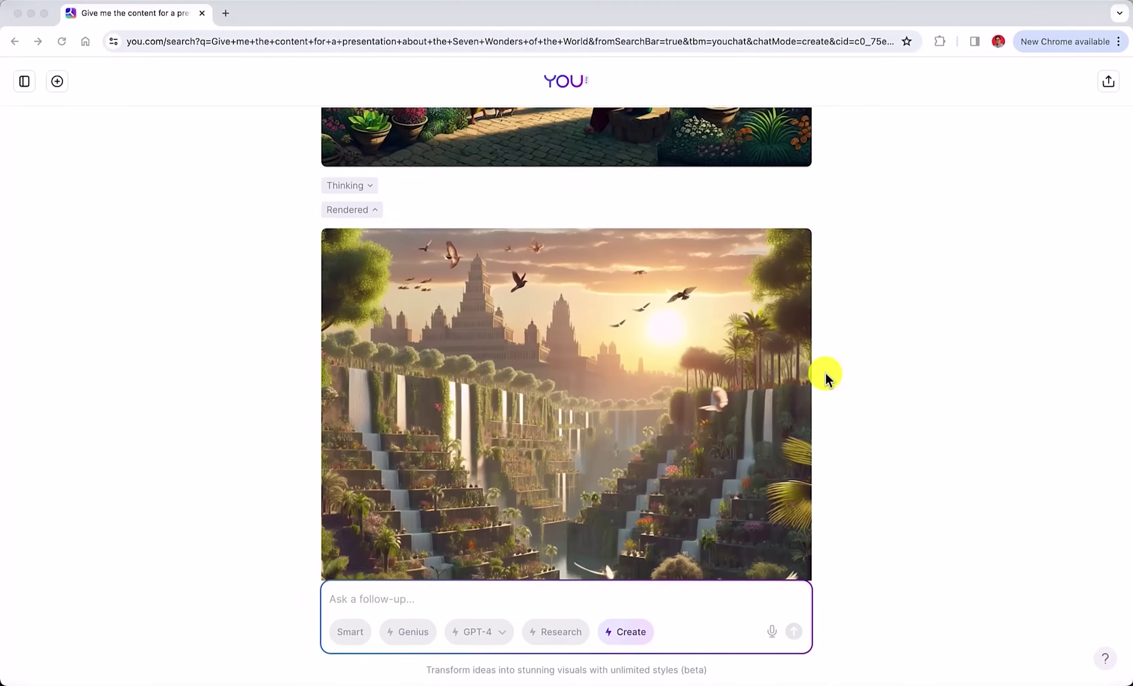
{"action": "scroll", "coordinate": [825, 378], "scroll_direction": "down", "scroll_amount": 2}
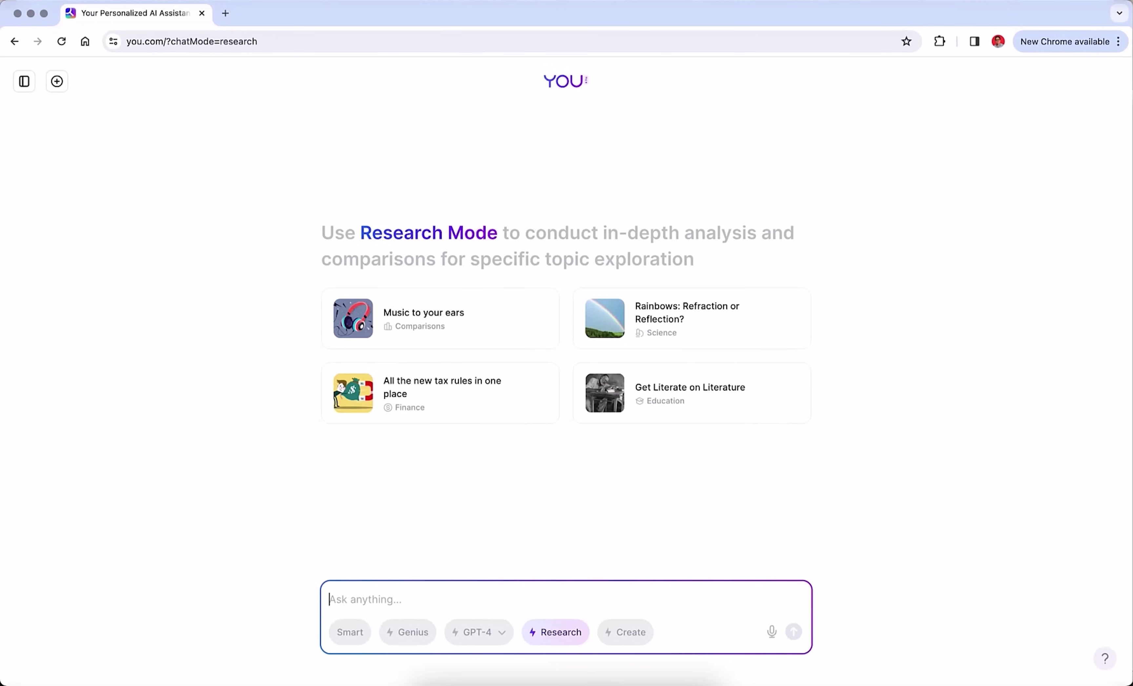
Request ten slides on the seven modern wonders and scroll through the cited answer.
{"action": "type", "text": "G"}
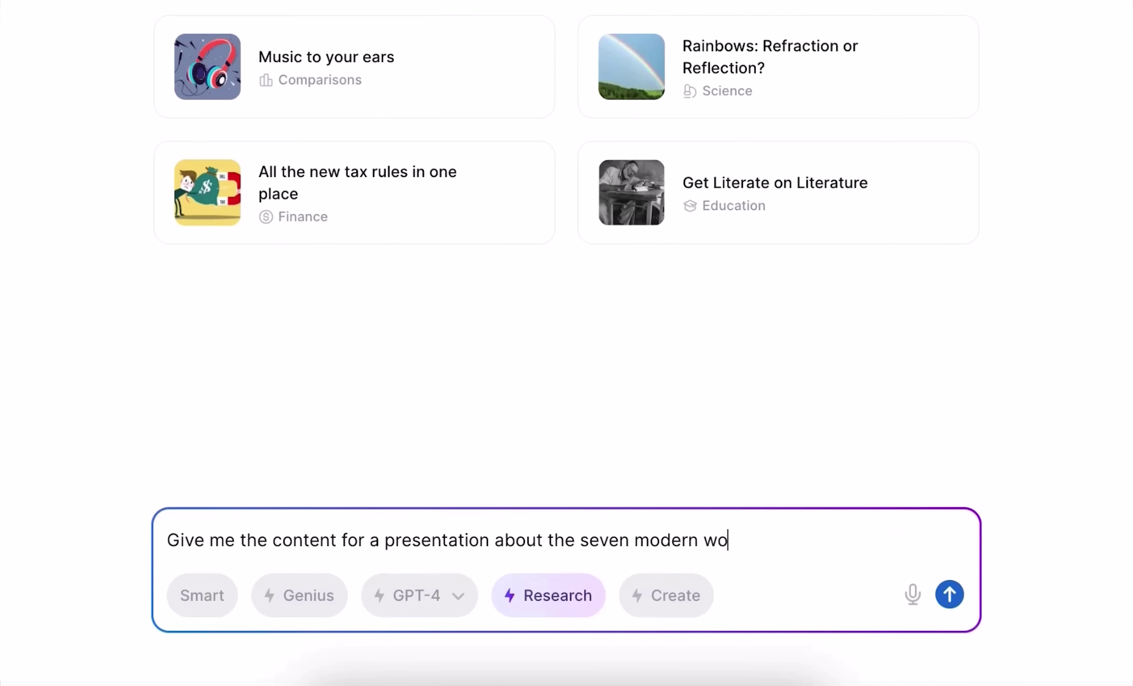
{"action": "type", "text": "plit it into 10 slides"}
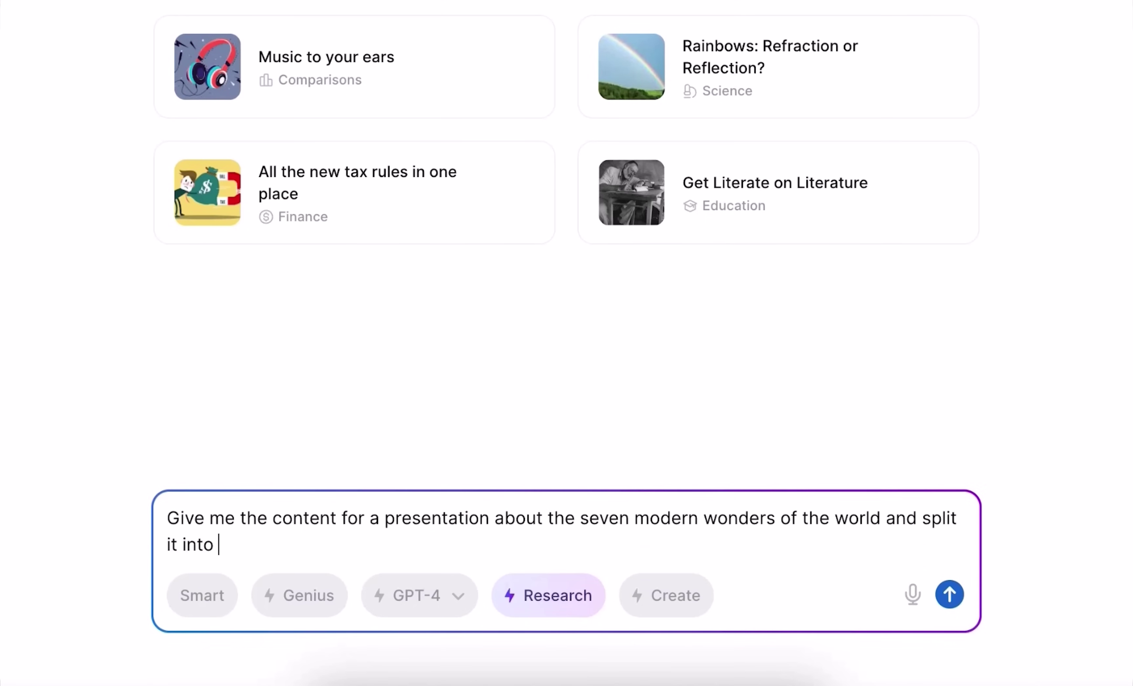
{"action": "left_click", "coordinate": [950, 602]}
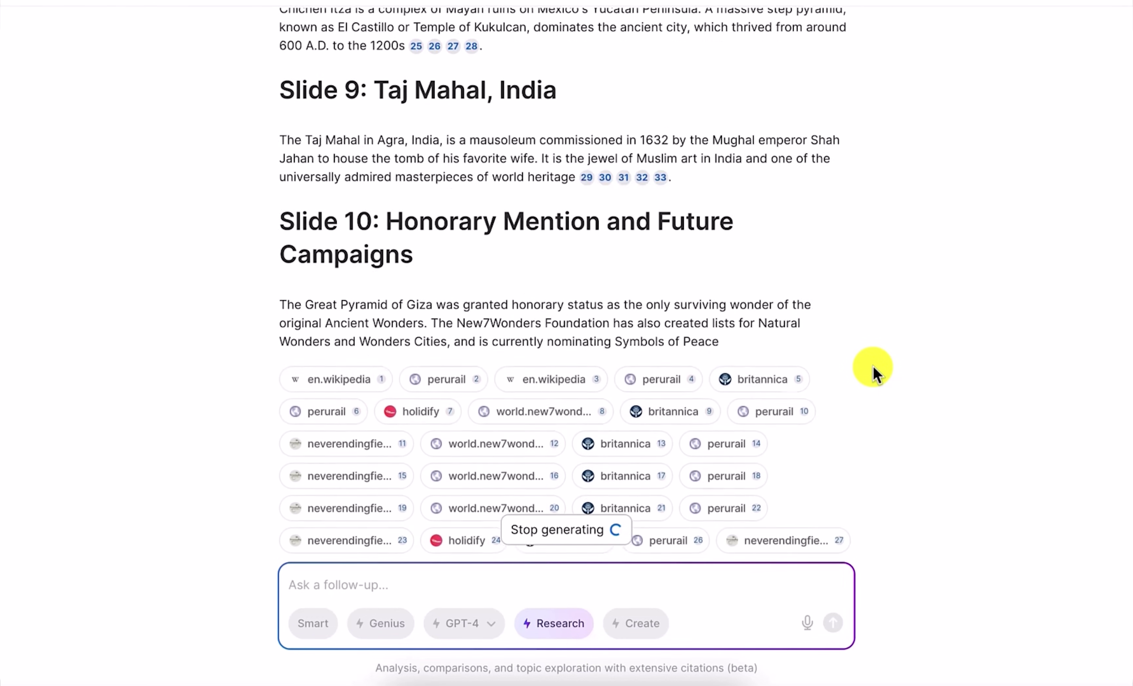
{"action": "scroll", "coordinate": [873, 370], "scroll_direction": "up", "scroll_amount": 20}
{"action": "scroll", "coordinate": [872, 370], "scroll_direction": "down", "scroll_amount": 15}
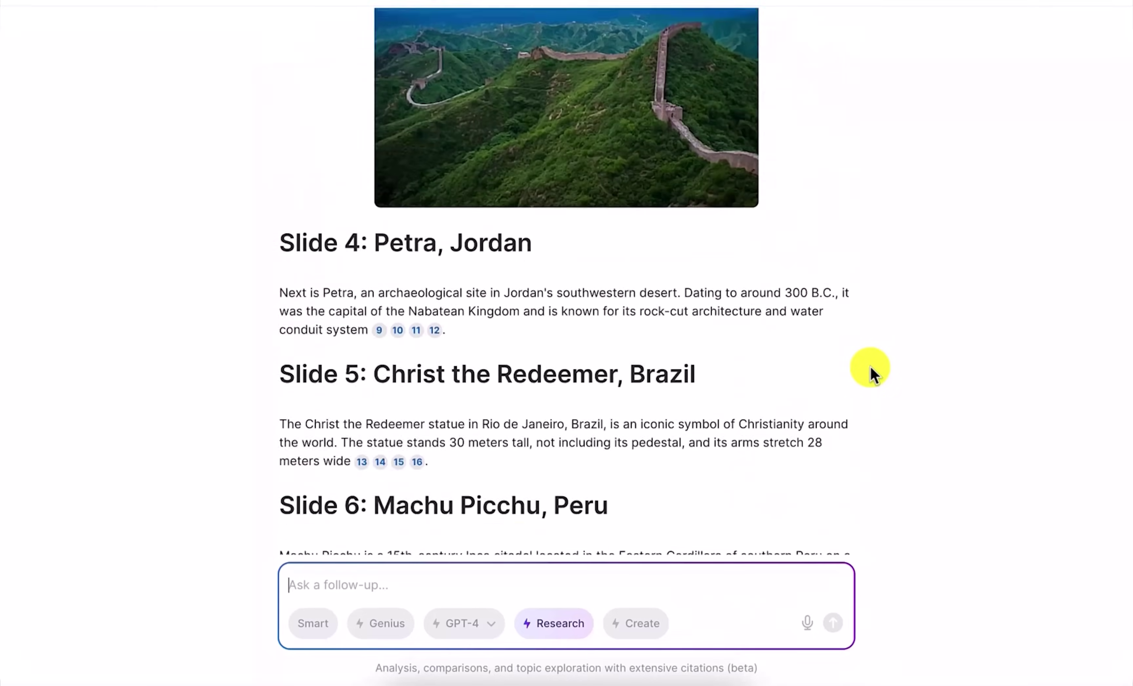
{"action": "scroll", "coordinate": [873, 370], "scroll_direction": "down", "scroll_amount": 15}
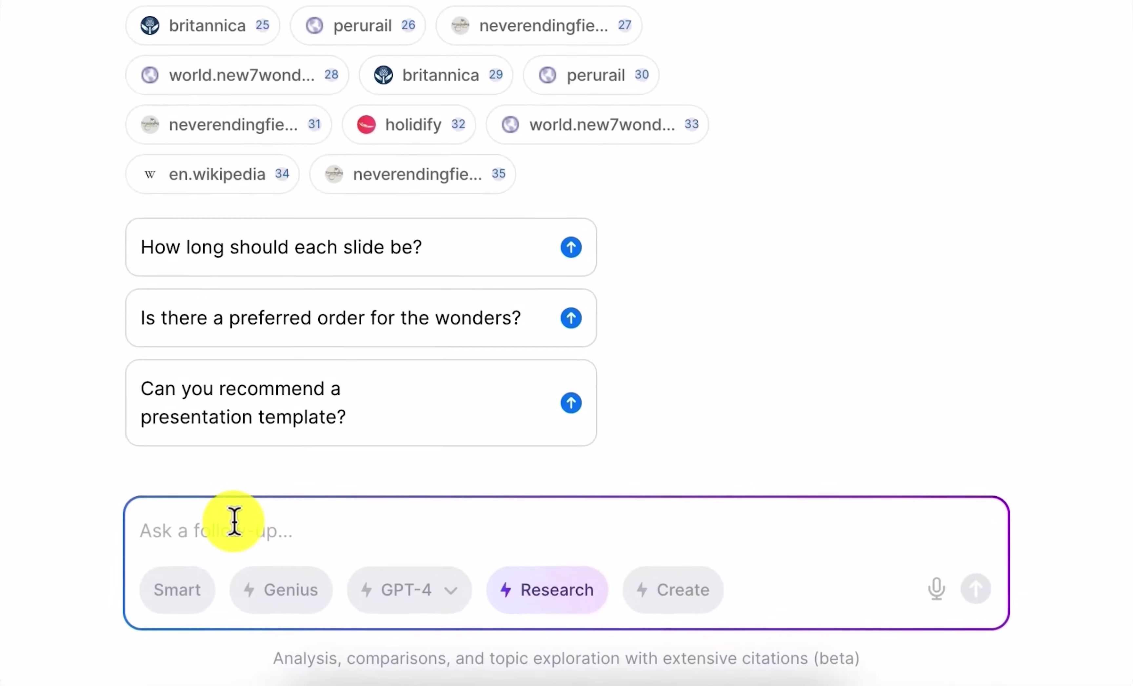
Ask 'Transform the content into VBA code for a PowerPoint Presentation'.
{"action": "type", "text": "Transform the content into VBA code for a PowerPoint Presentation"}
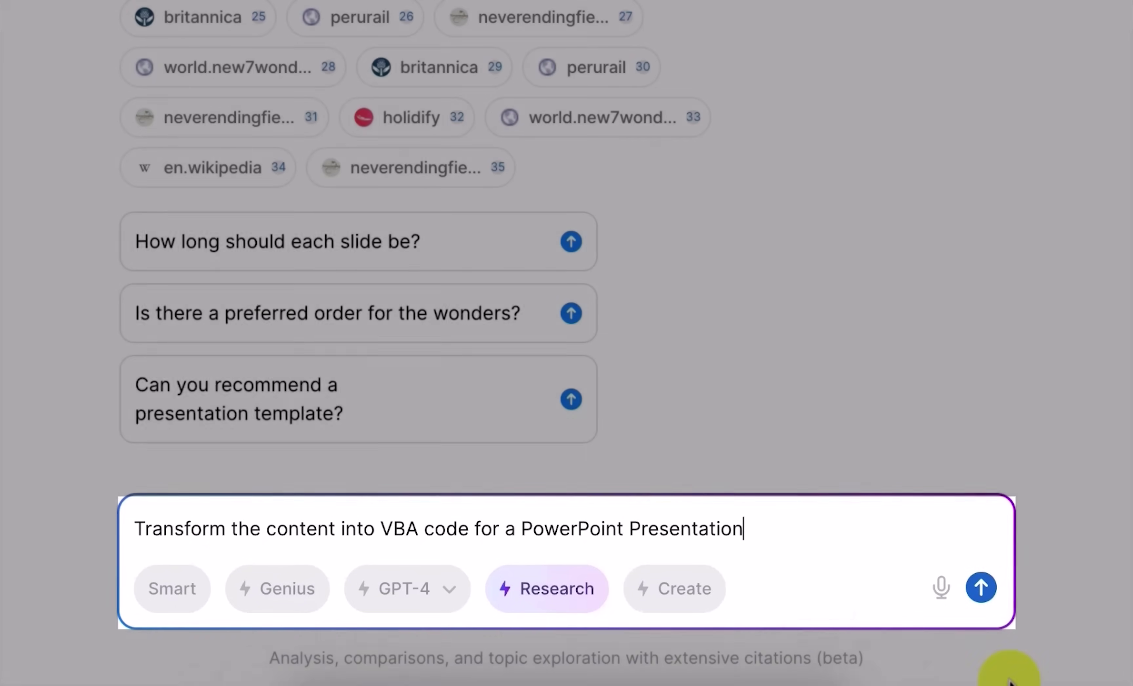
{"action": "left_click", "coordinate": [981, 587]}
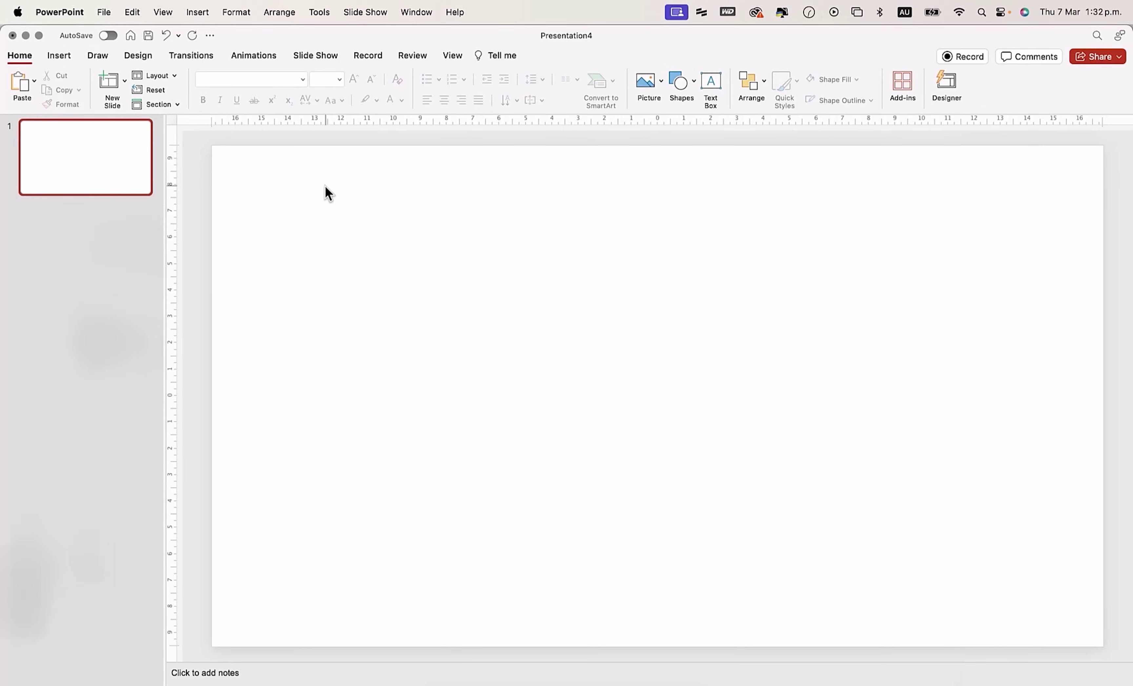
Paste the generated macro into a new module in the Visual Basic Editor and run it.
{"action": "left_click", "coordinate": [320, 12]}
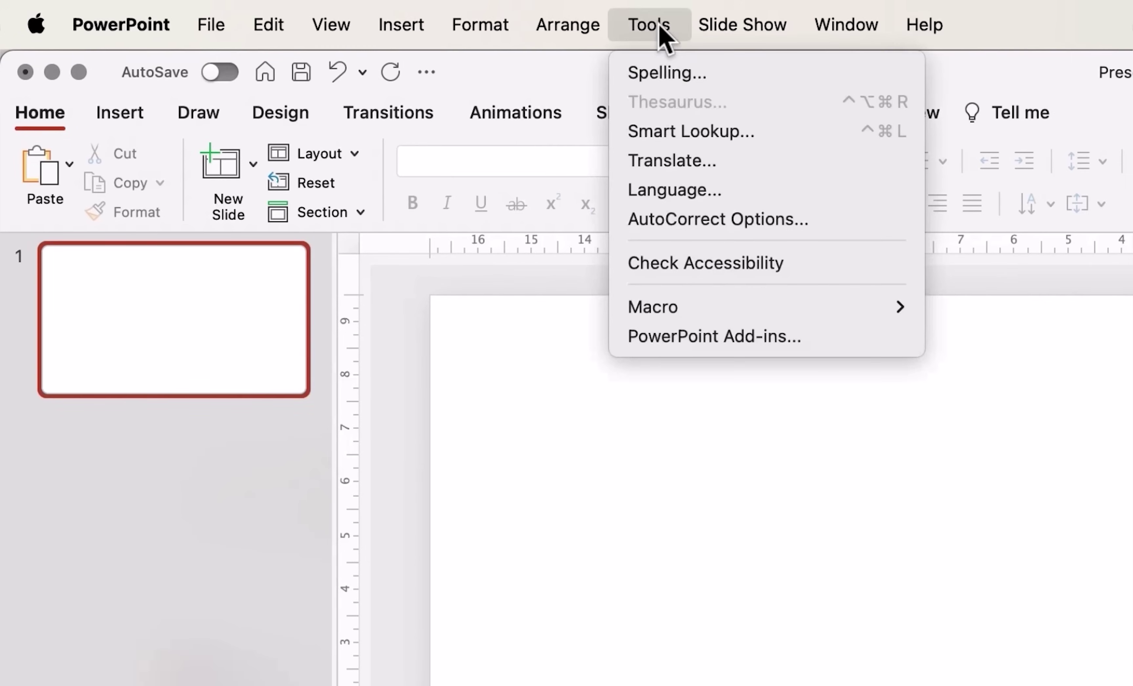
{"action": "mouse_move", "coordinate": [748, 307]}
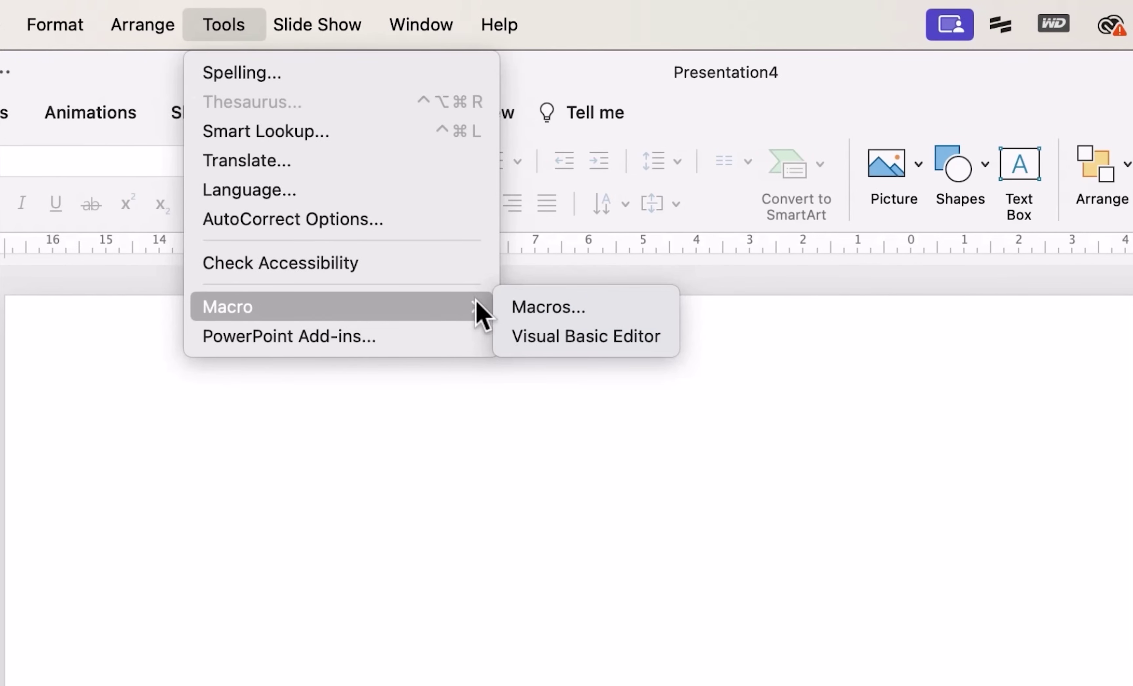
{"action": "left_click", "coordinate": [552, 337]}
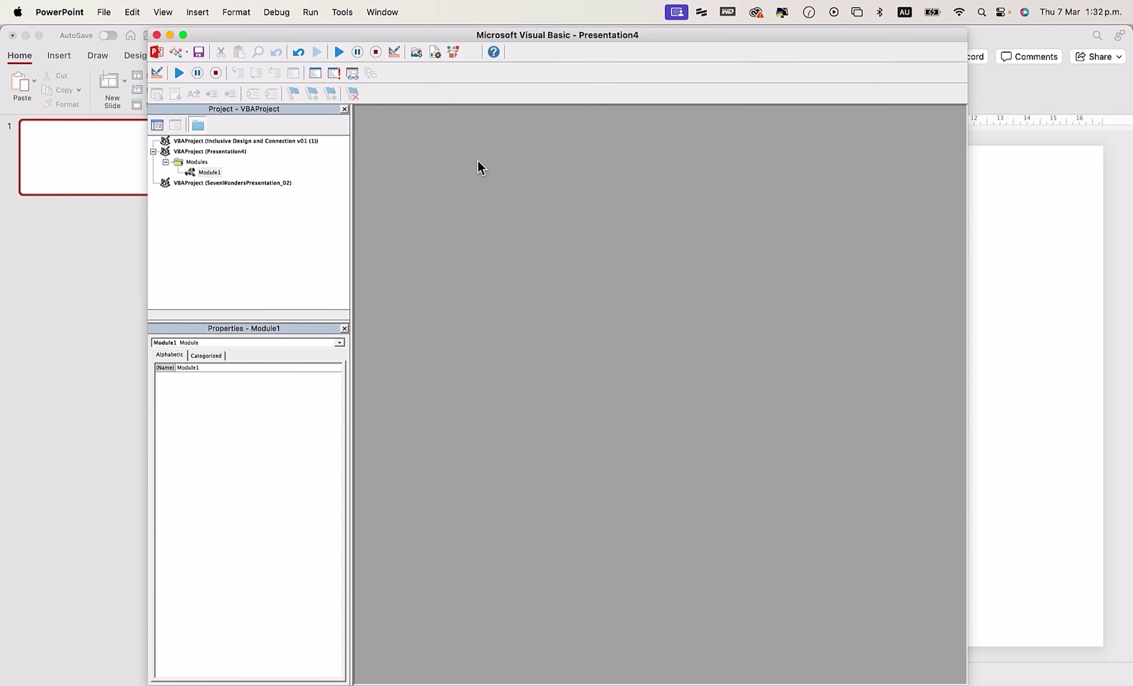
{"action": "left_click", "coordinate": [198, 12]}
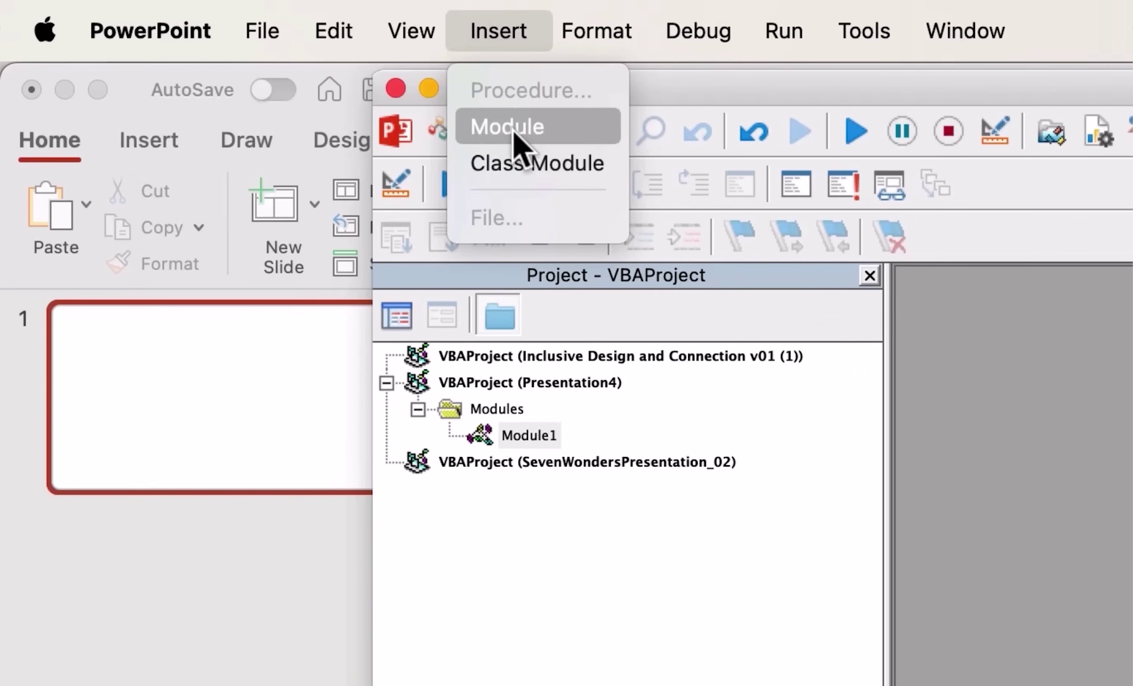
{"action": "left_click", "coordinate": [515, 134]}
{"action": "key", "text": "super+v"}
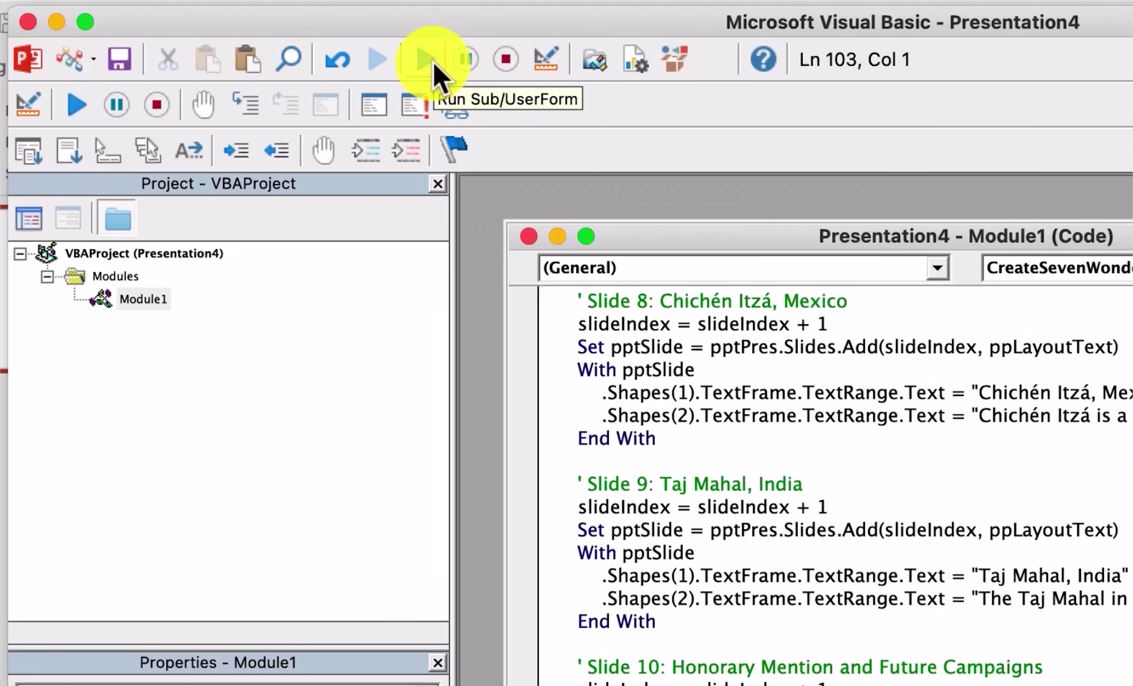
{"action": "left_click", "coordinate": [261, 37]}
View the generated ten-slide presentation, then switch You.com to Create mode.
{"action": "left_click", "coordinate": [57, 21]}
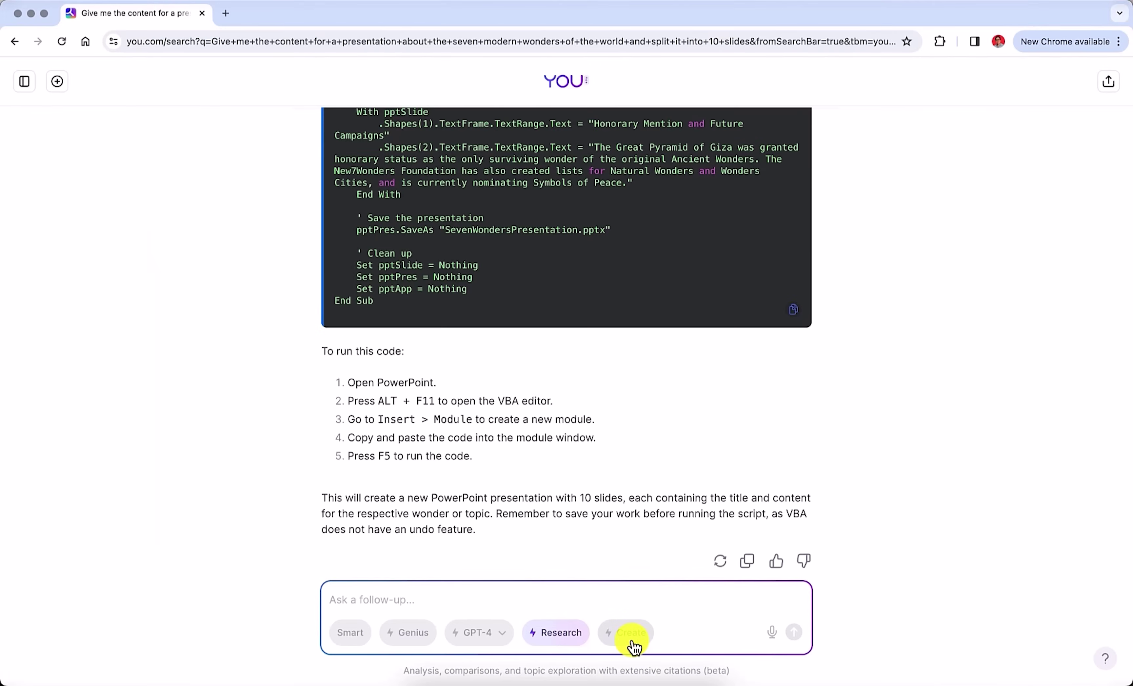
{"action": "left_click", "coordinate": [631, 641]}
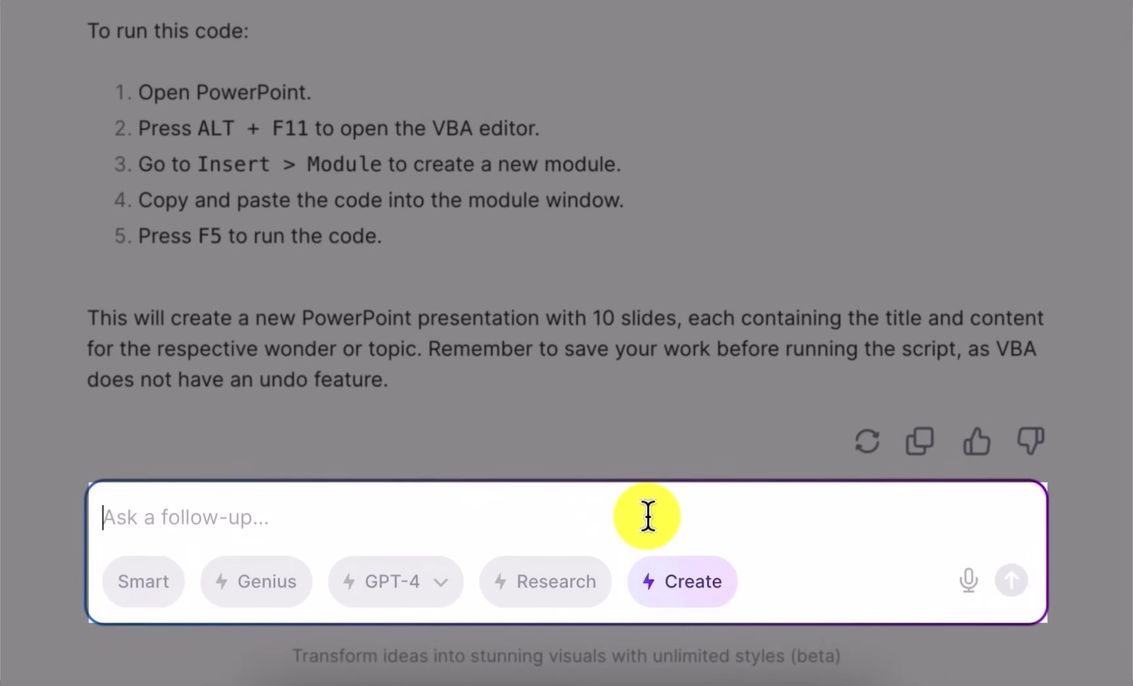
Ask You.com to 'Create the images that I need for this presentation' and review the generated wonder images.
{"action": "type", "text": "C"}
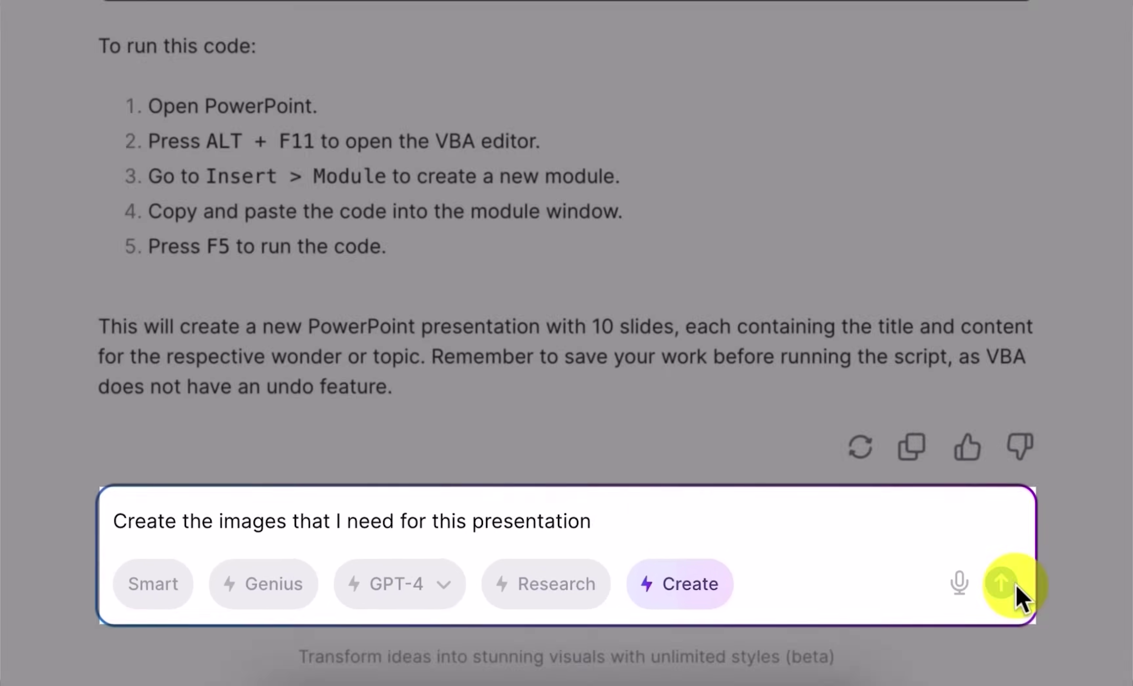
{"action": "left_click", "coordinate": [1012, 581]}
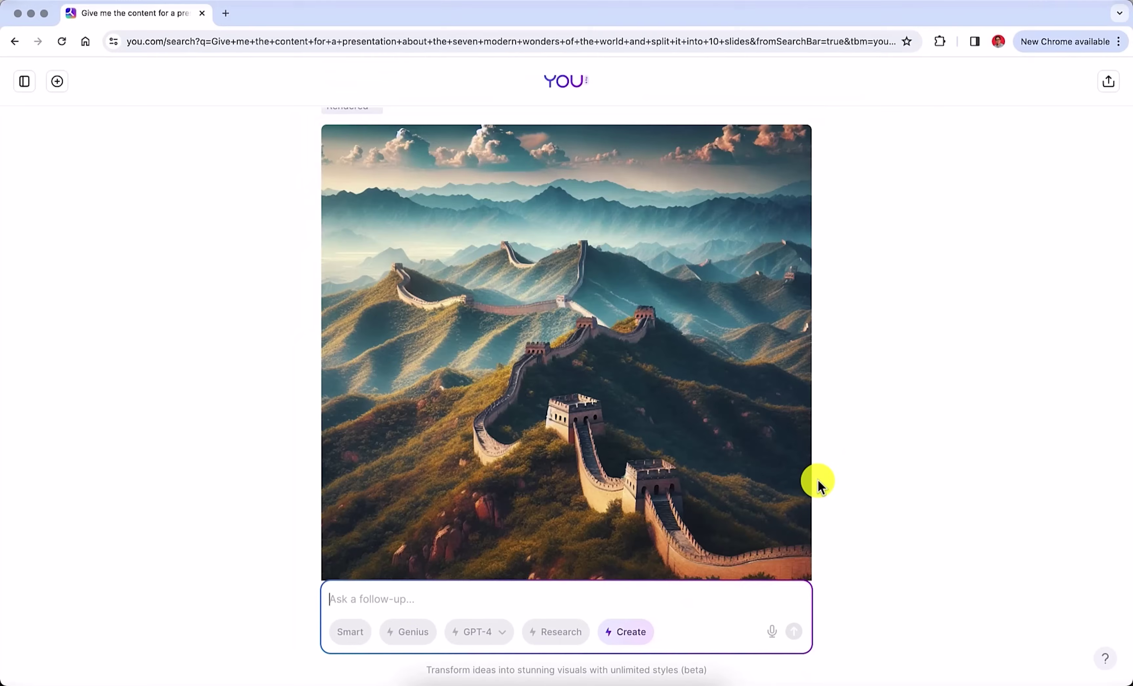
{"action": "scroll", "coordinate": [818, 486], "scroll_direction": "down", "scroll_amount": 10}
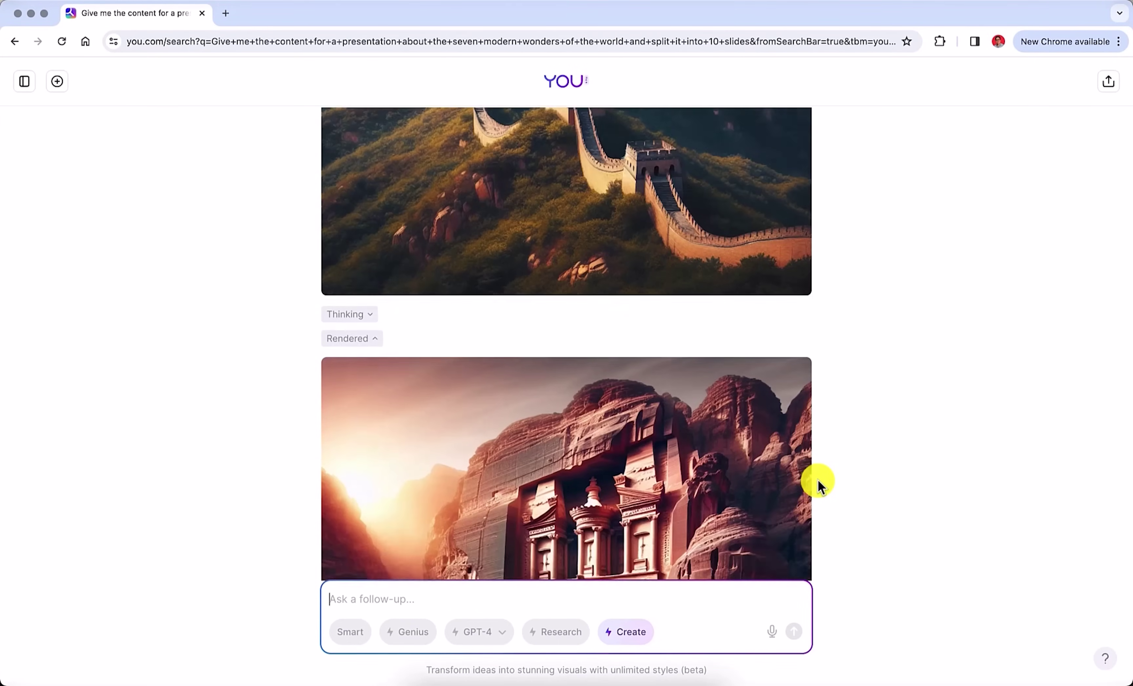
{"action": "scroll", "coordinate": [817, 486], "scroll_direction": "down", "scroll_amount": 10}
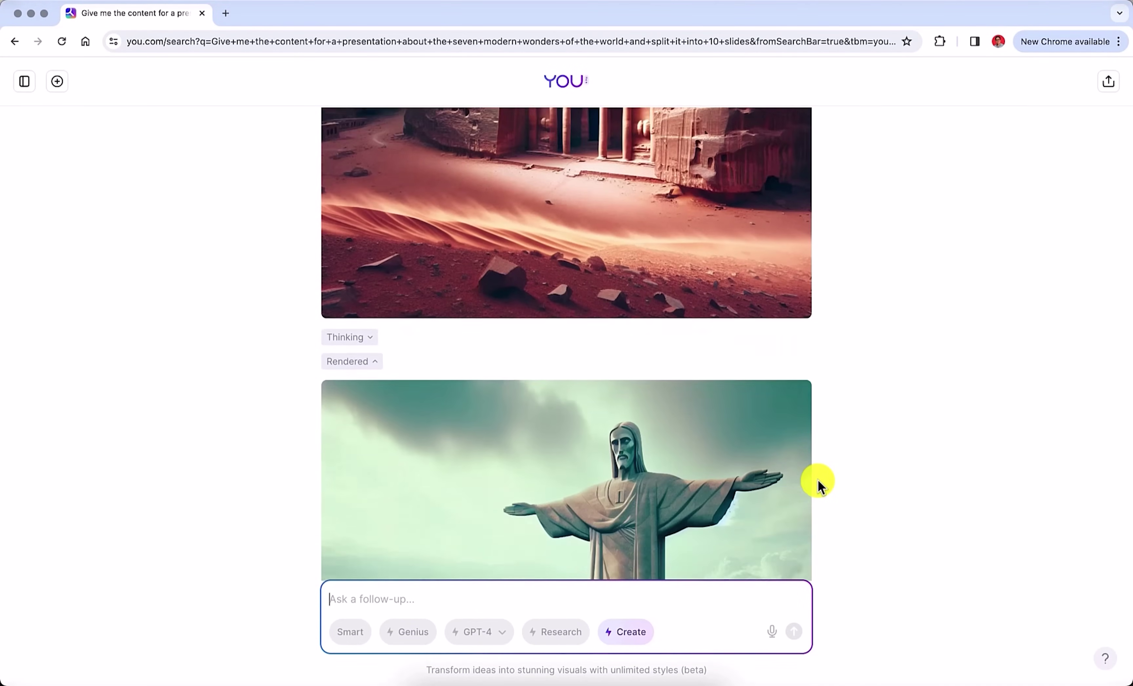
{"action": "scroll", "coordinate": [818, 486], "scroll_direction": "down", "scroll_amount": 10}
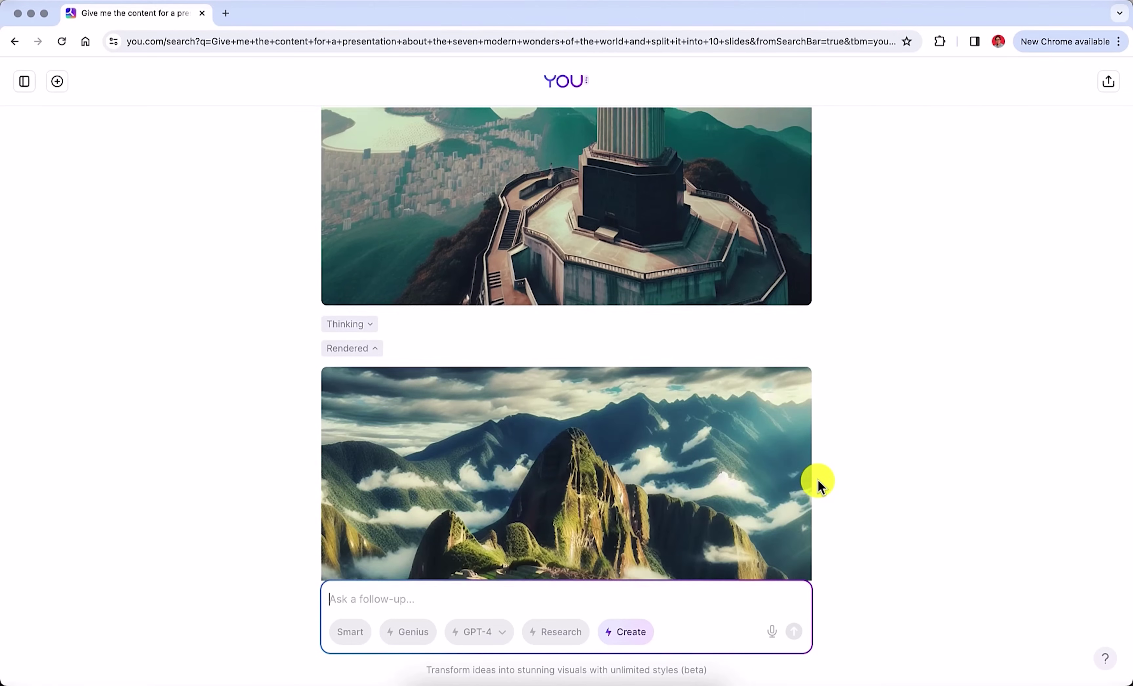
{"action": "scroll", "coordinate": [817, 486], "scroll_direction": "down", "scroll_amount": 10}
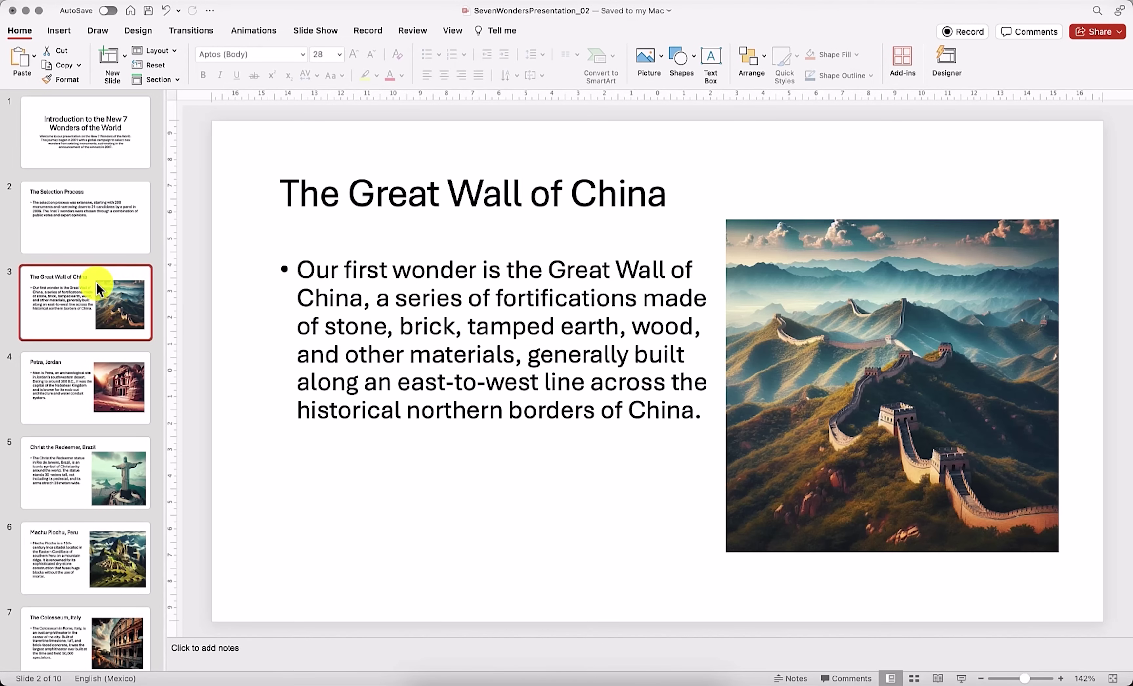
{"action": "key", "text": "Down"}
{"action": "key", "text": "Down"}
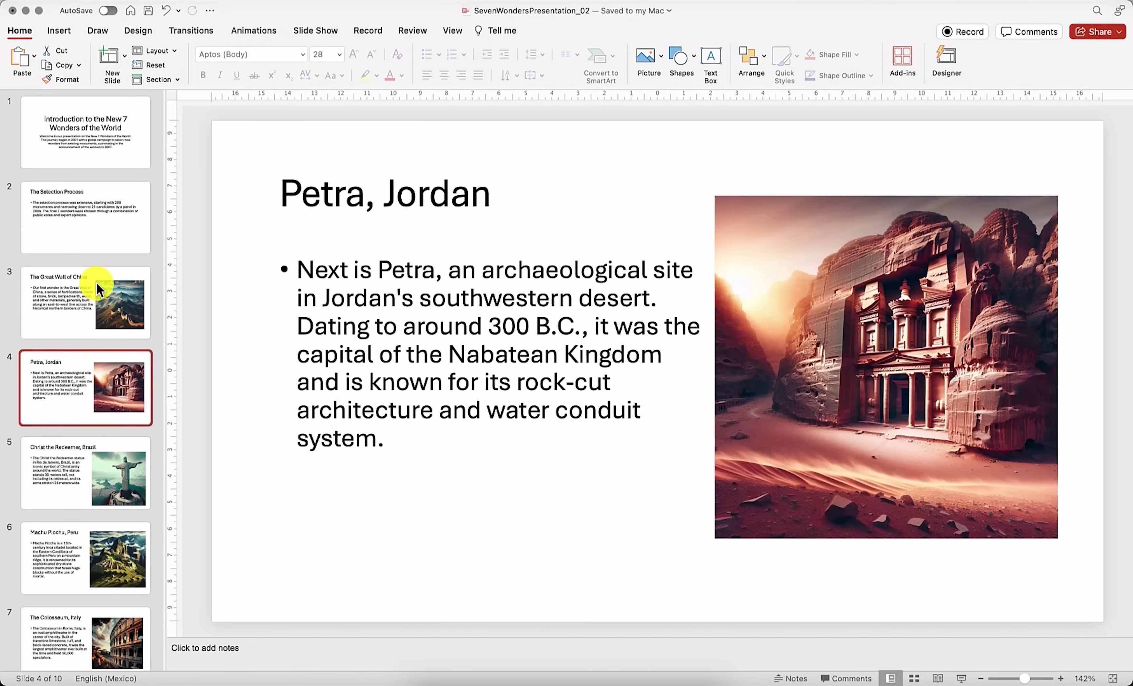
Give the Great Wall of China slide the third Designer idea, a curved full-height image layout.
{"action": "key", "text": "Down"}
{"action": "key", "text": "Down"}
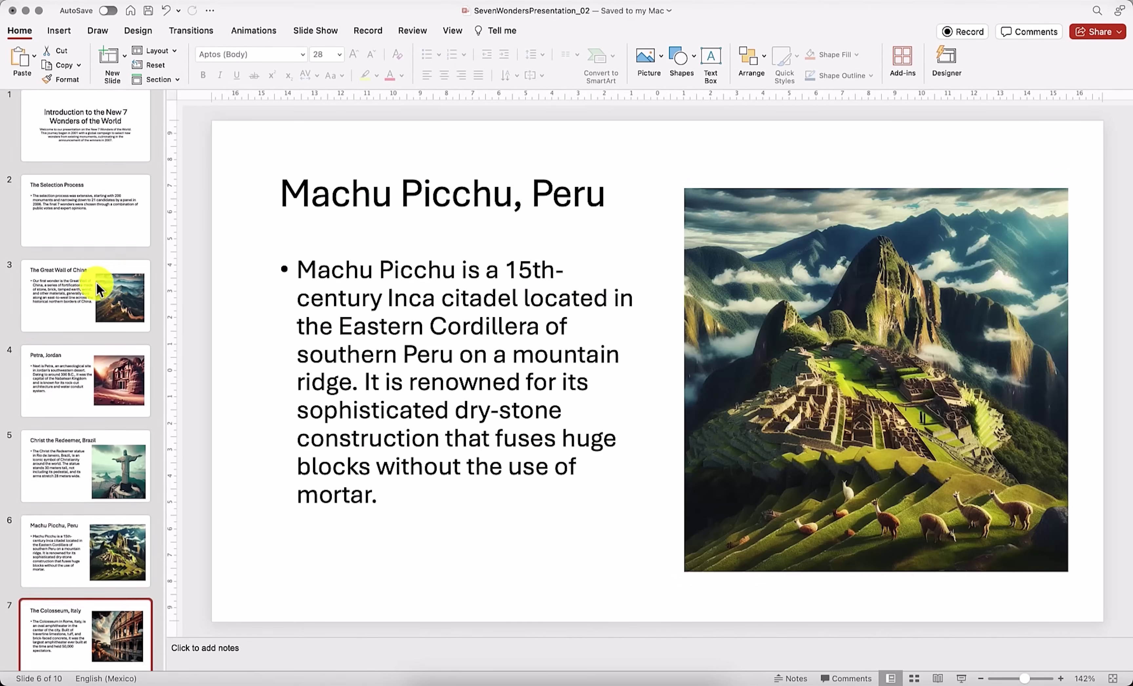
{"action": "left_click", "coordinate": [97, 283]}
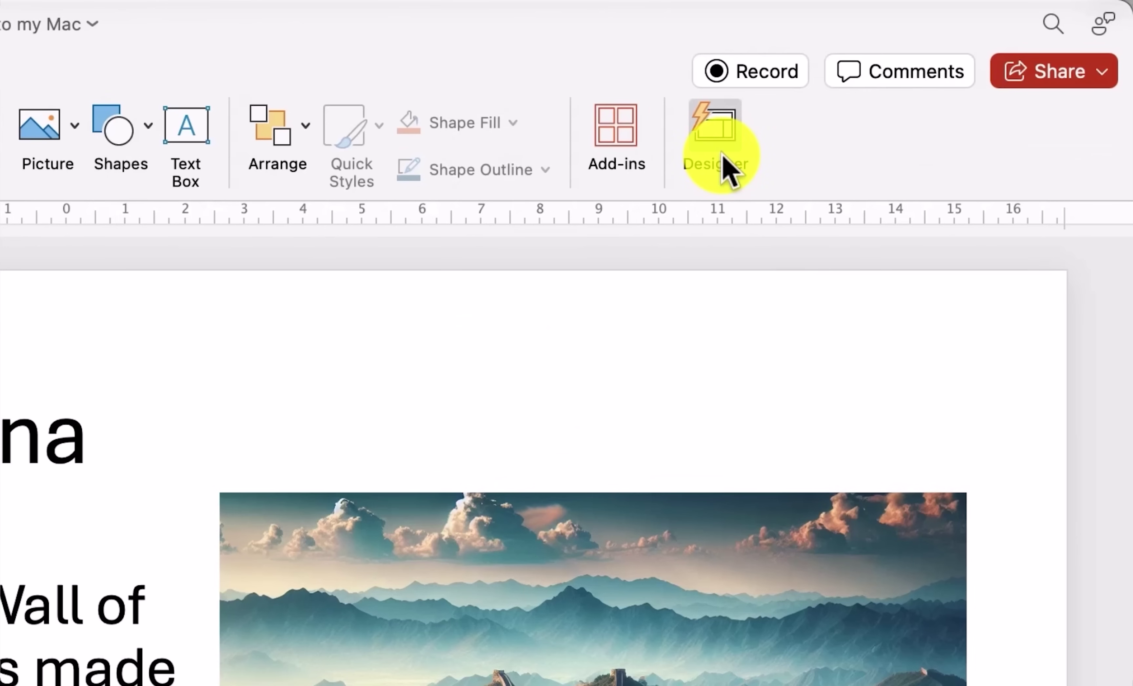
{"action": "left_click", "coordinate": [777, 112]}
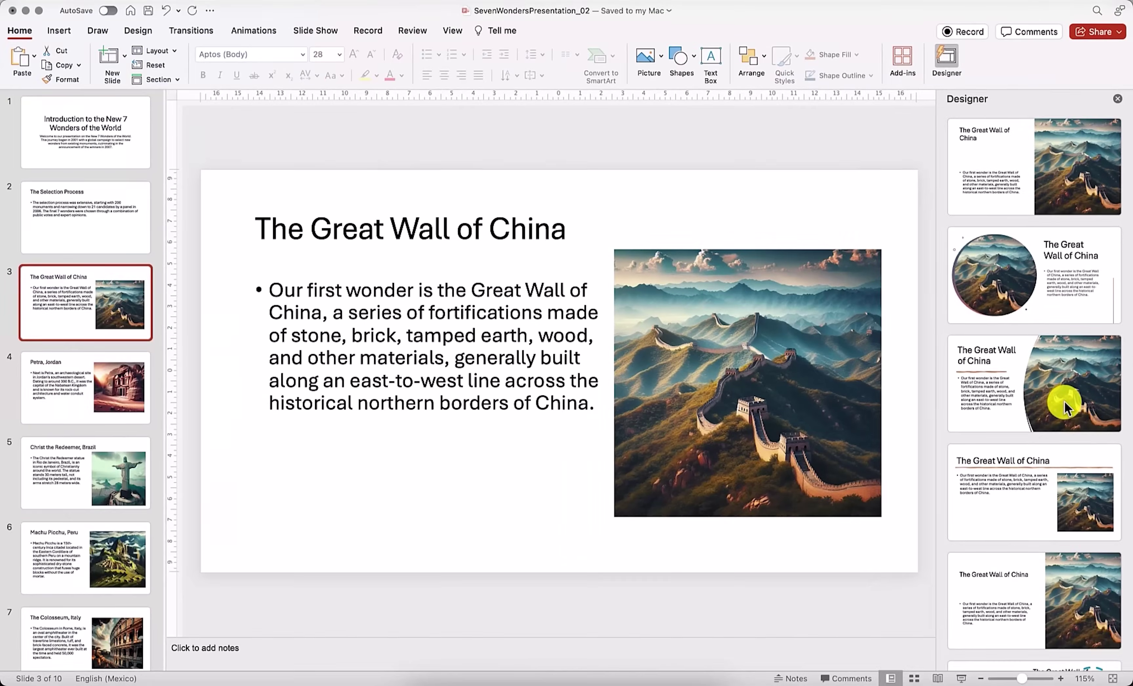
{"action": "left_click", "coordinate": [1065, 408]}
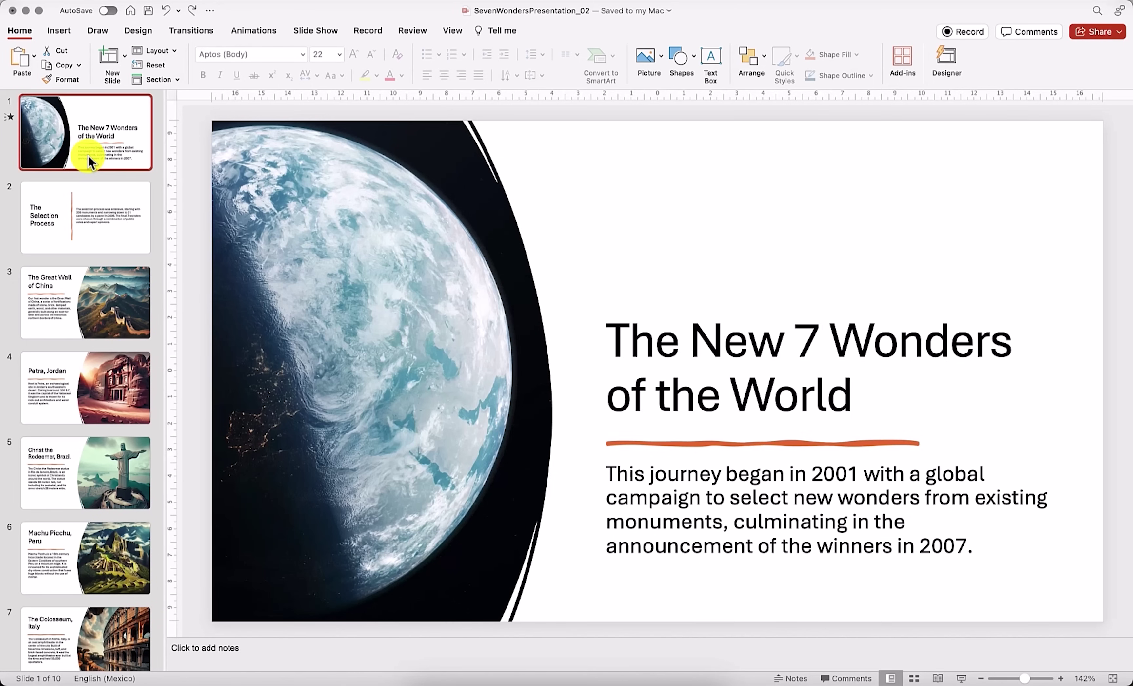
{"action": "key", "text": "Down"}
{"action": "key", "text": "Down"}
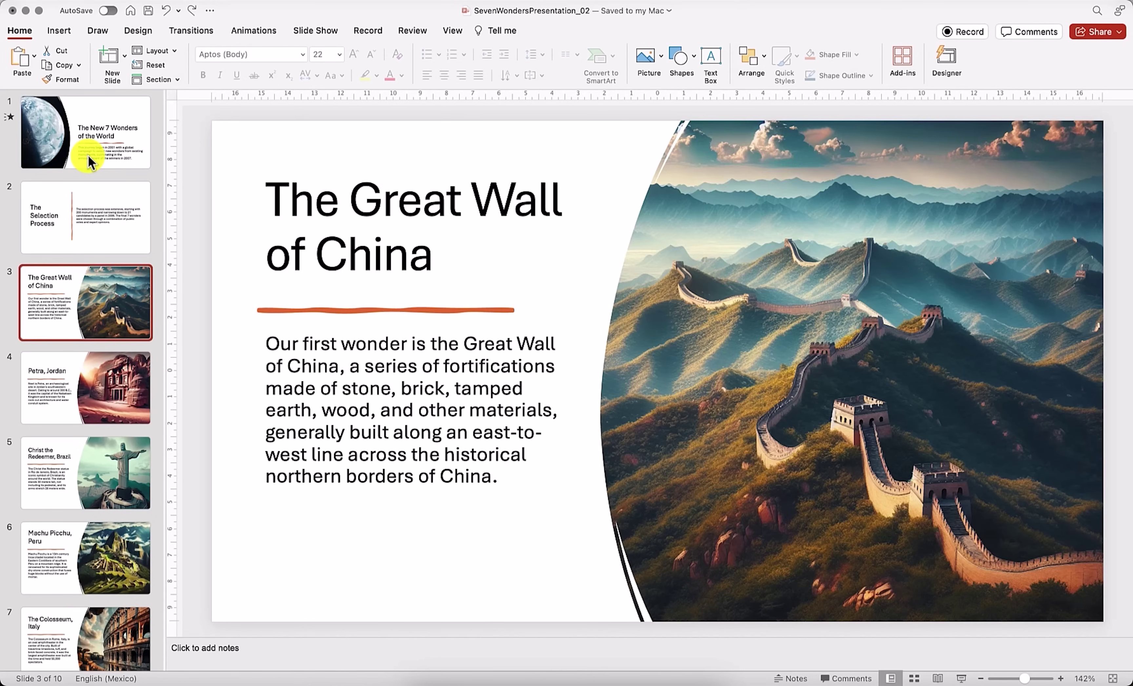
{"action": "key", "text": "Down"}
{"action": "key", "text": "Down"}
{"action": "key", "text": "Down"}
{"action": "key", "text": "Down"}
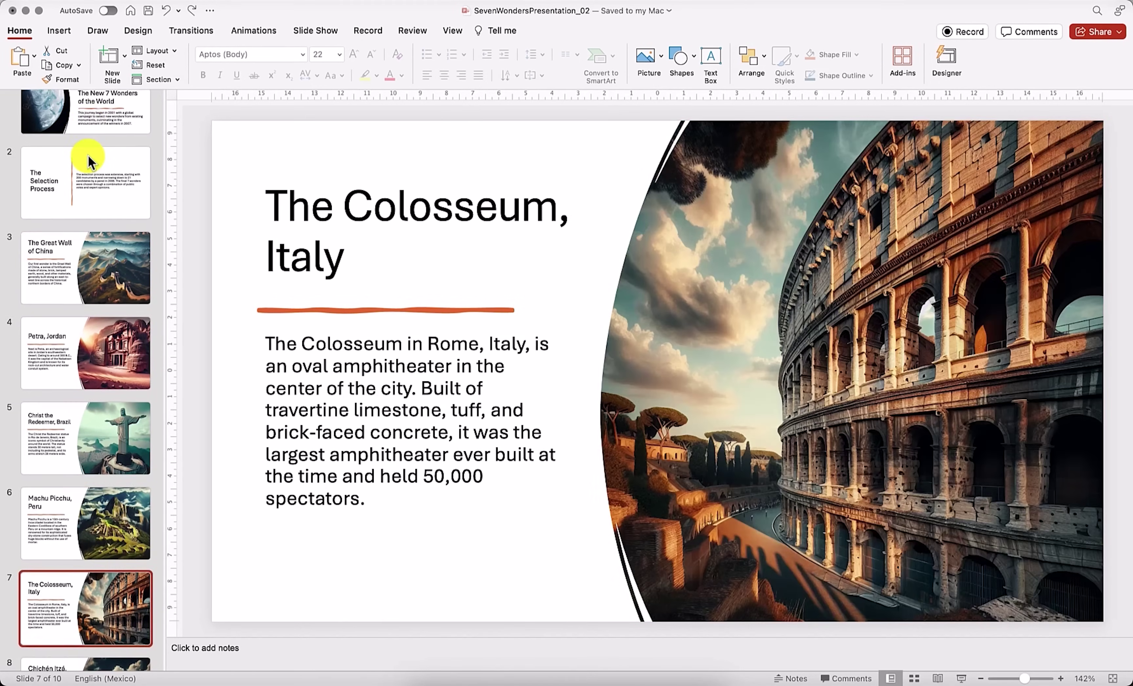